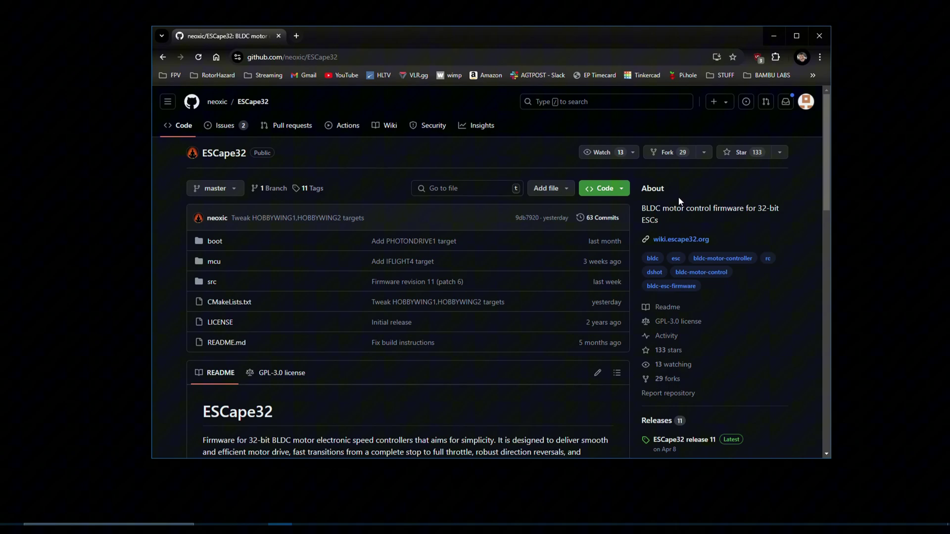
- Open the ESCape32 wiki's Installation page and follow its details link on installing the bootloader on AM32 ESCs
{"action": "left_click", "coordinate": [708, 244]}
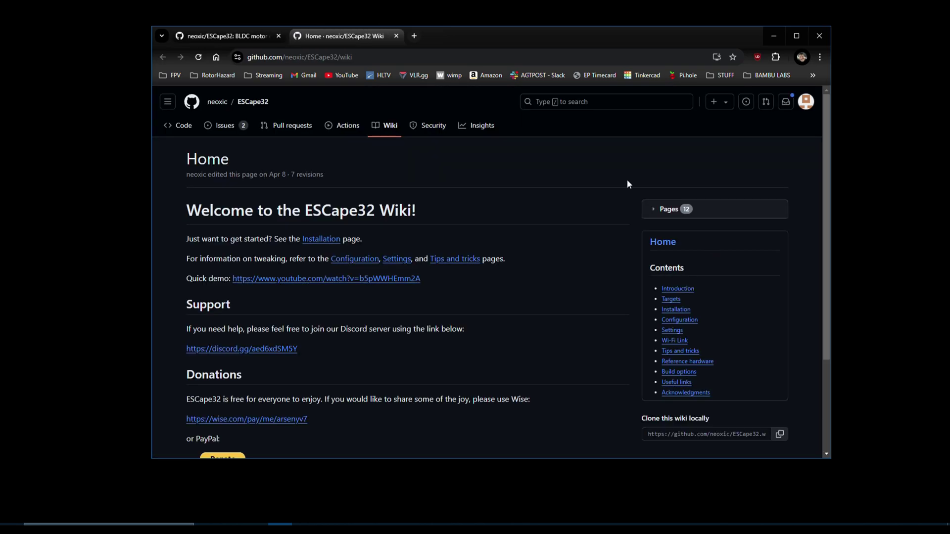
{"action": "left_click", "coordinate": [319, 240]}
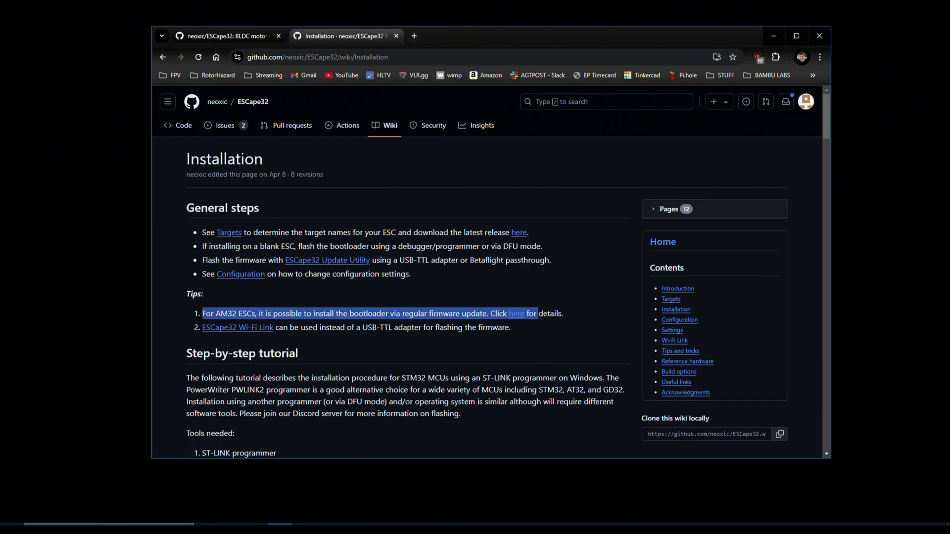
{"action": "left_click", "coordinate": [562, 314]}
{"action": "left_click", "coordinate": [518, 316]}
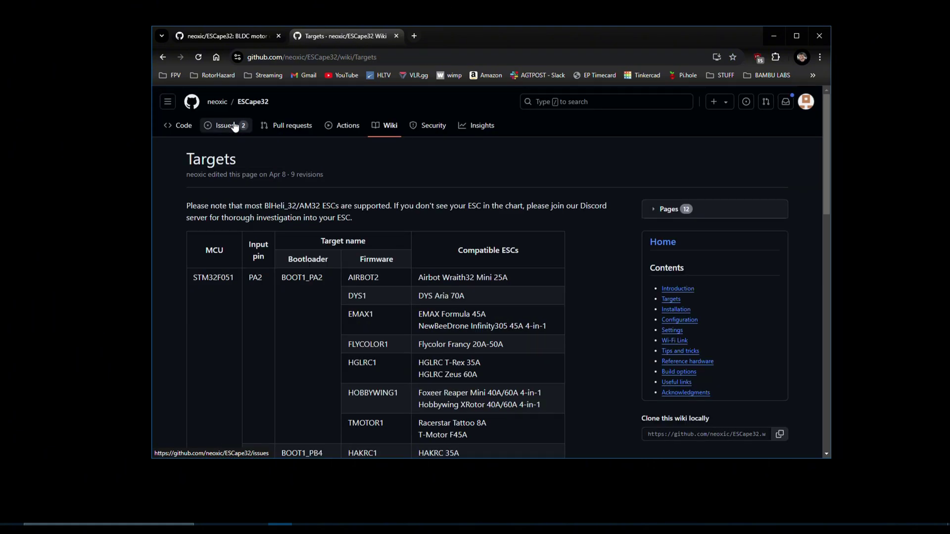
- Check the Targets table for the ESC's target names and download INSTALL_BOOT1_PA2-rev2.bin from the AM32 migration section
{"action": "scroll", "coordinate": [586, 247], "scroll_direction": "down", "scroll_amount": 7}
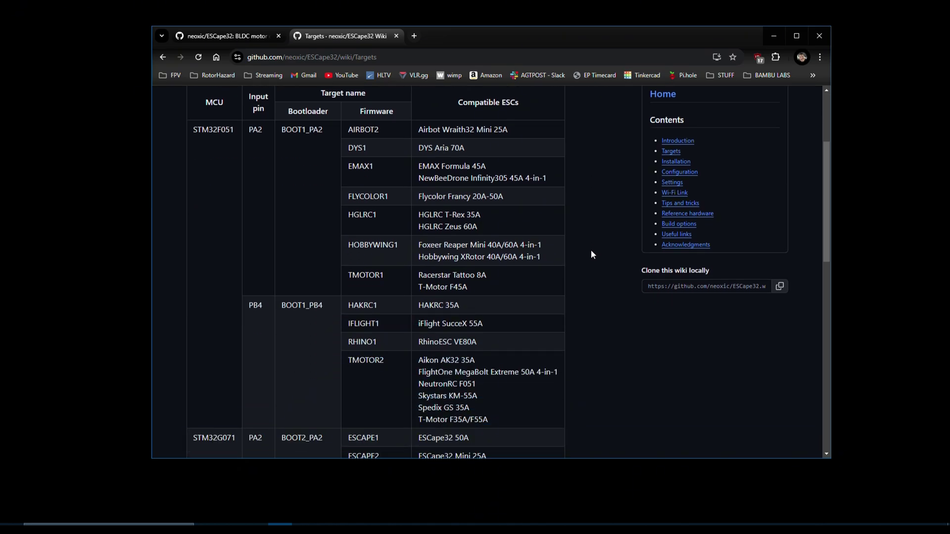
{"action": "scroll", "coordinate": [602, 262], "scroll_direction": "down", "scroll_amount": 5}
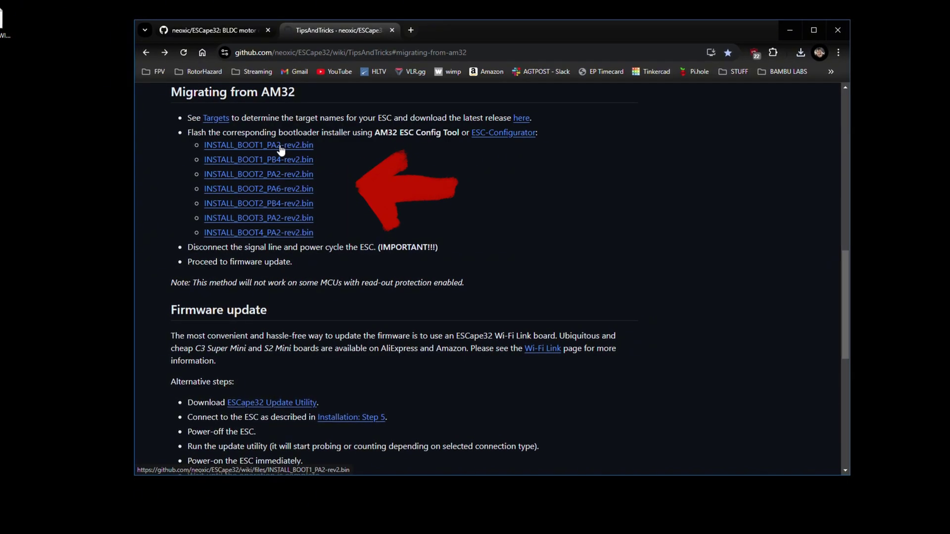
{"action": "left_click", "coordinate": [261, 147]}
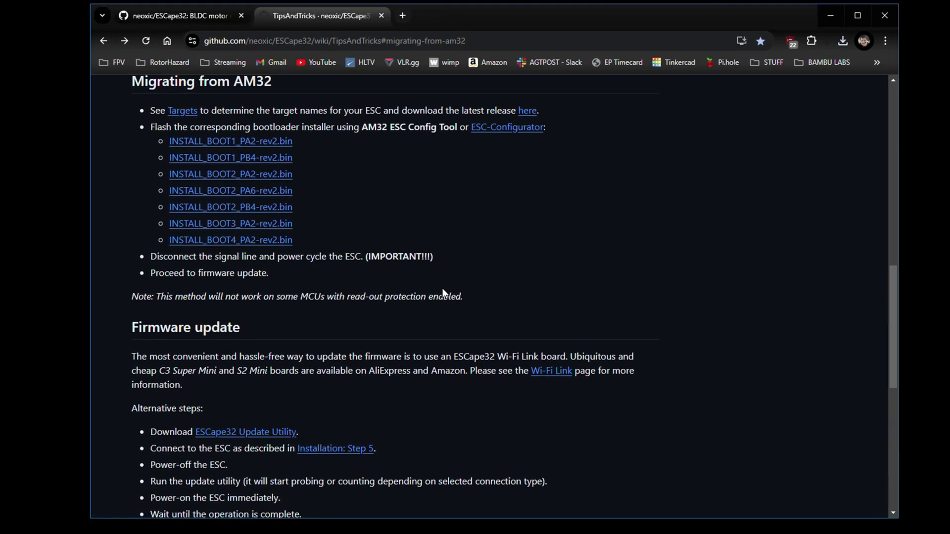
- Open the latest ESCape32 release from the AM32 migration section and look through its rev11 firmware assets
{"action": "scroll", "coordinate": [435, 291], "scroll_direction": "down", "scroll_amount": 3}
{"action": "scroll", "coordinate": [617, 265], "scroll_direction": "up", "scroll_amount": 3}
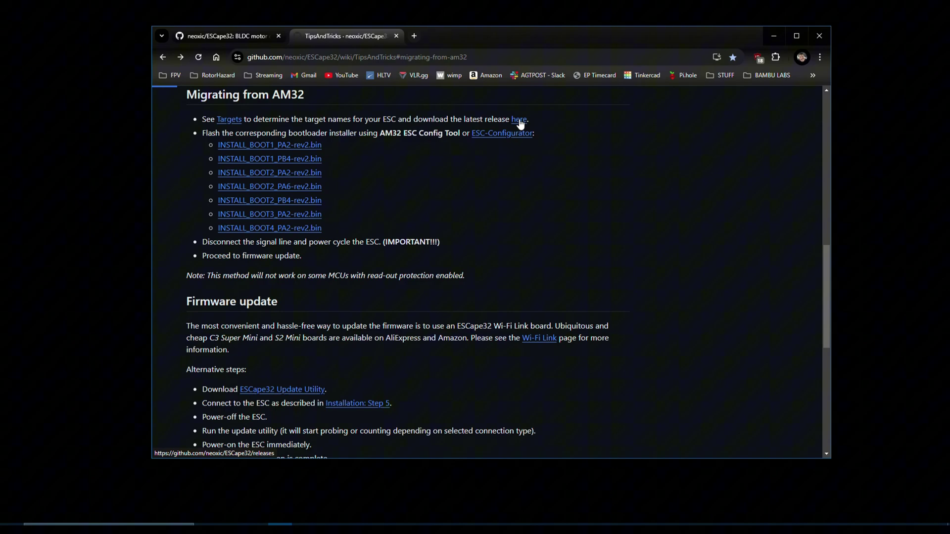
{"action": "left_click", "coordinate": [520, 124]}
{"action": "scroll", "coordinate": [564, 231], "scroll_direction": "down", "scroll_amount": 6}
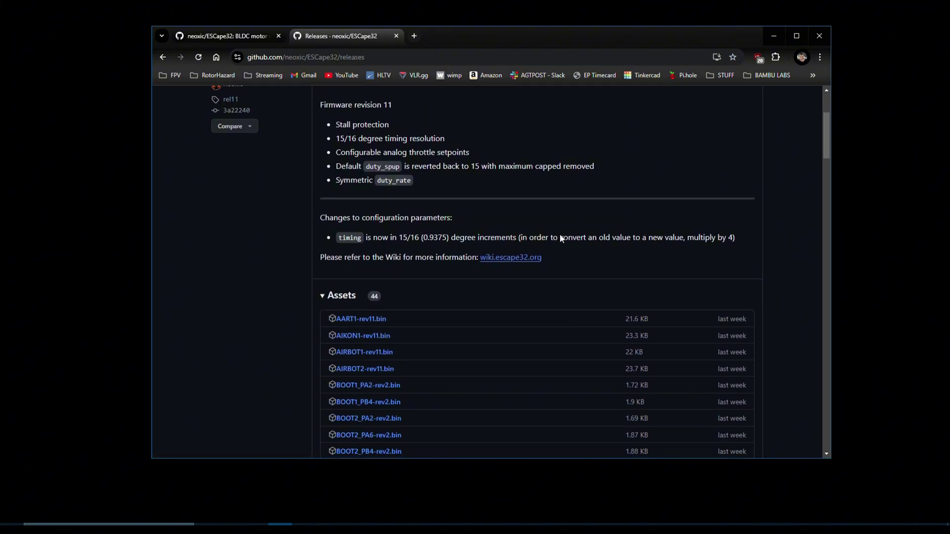
{"action": "left_click", "coordinate": [357, 322]}
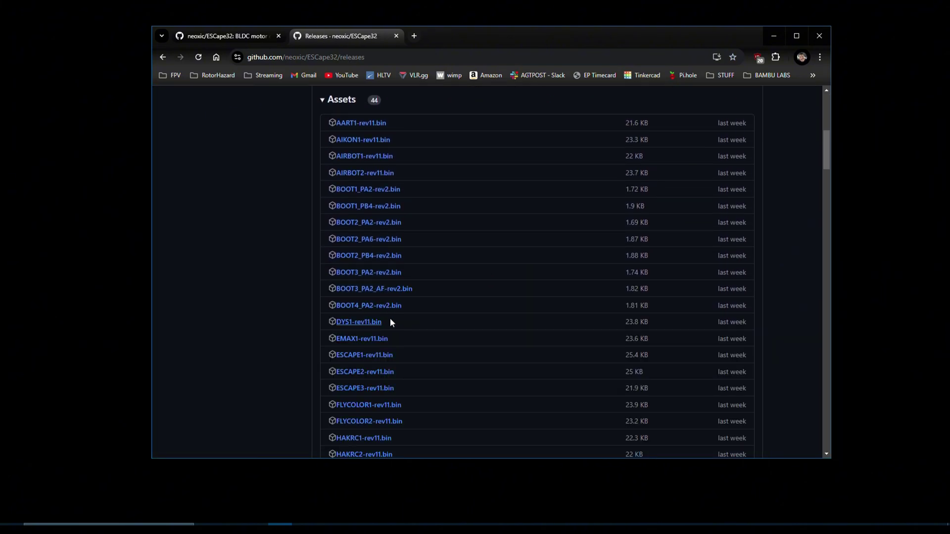
{"action": "scroll", "coordinate": [432, 316], "scroll_direction": "down", "scroll_amount": 2}
{"action": "scroll", "coordinate": [431, 314], "scroll_direction": "down", "scroll_amount": 2}
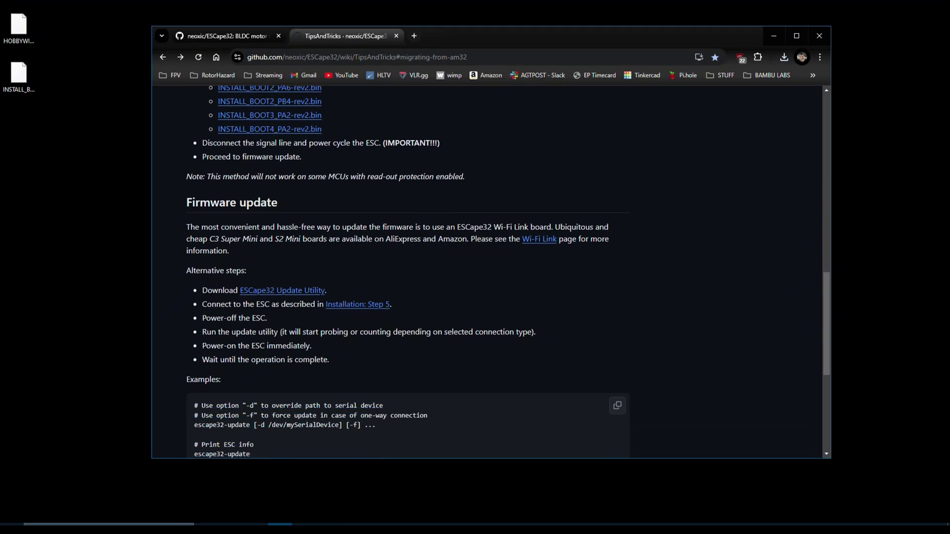
- Open the ESCape32 Update Utility releases from the firmware update section and download ESCape32-Tools-rel3-win.zip
{"action": "left_click_drag", "start_coordinate": [202, 291], "coordinate": [310, 291]}
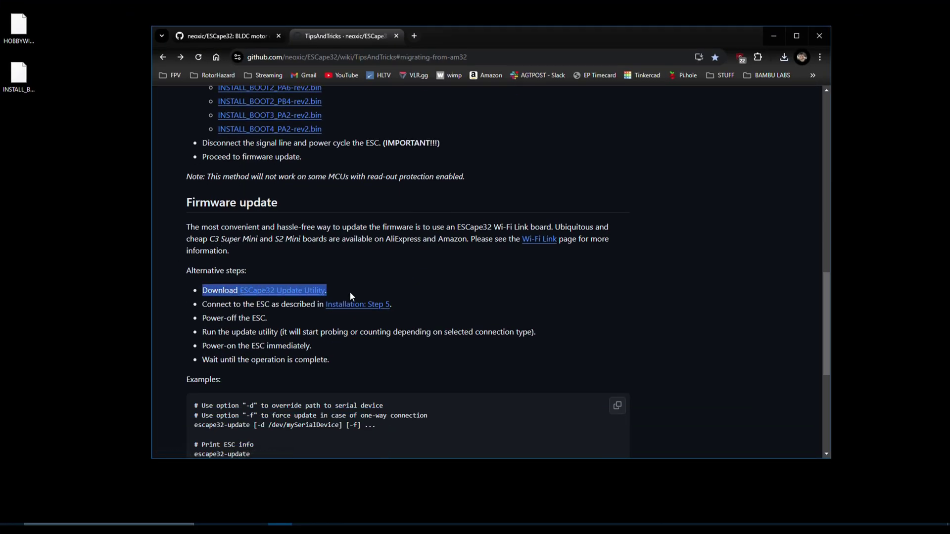
{"action": "left_click", "coordinate": [304, 295]}
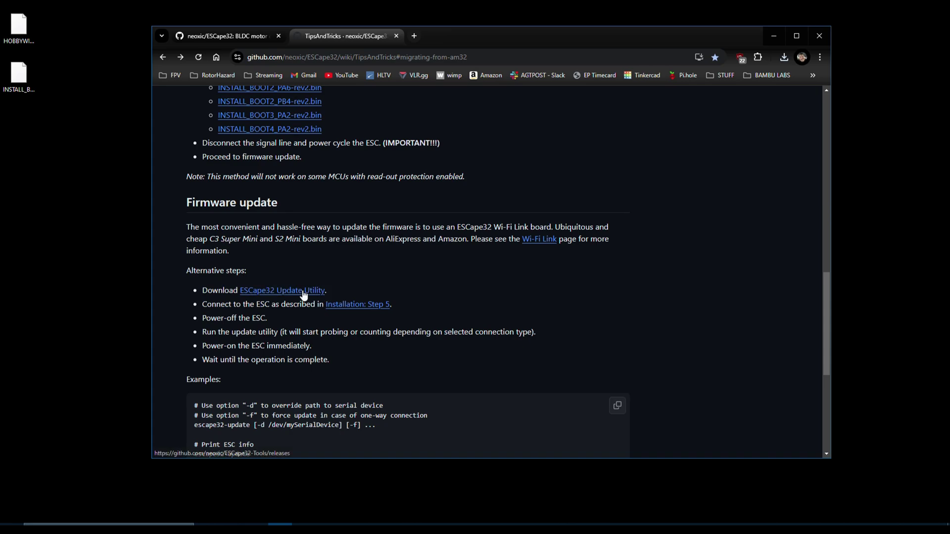
{"action": "left_click", "coordinate": [304, 293]}
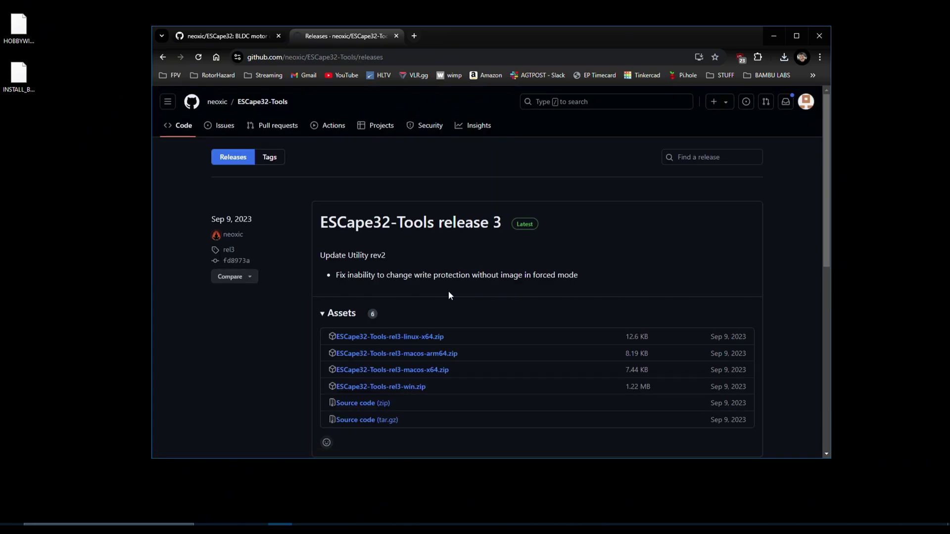
{"action": "scroll", "coordinate": [448, 290], "scroll_direction": "down", "scroll_amount": 2}
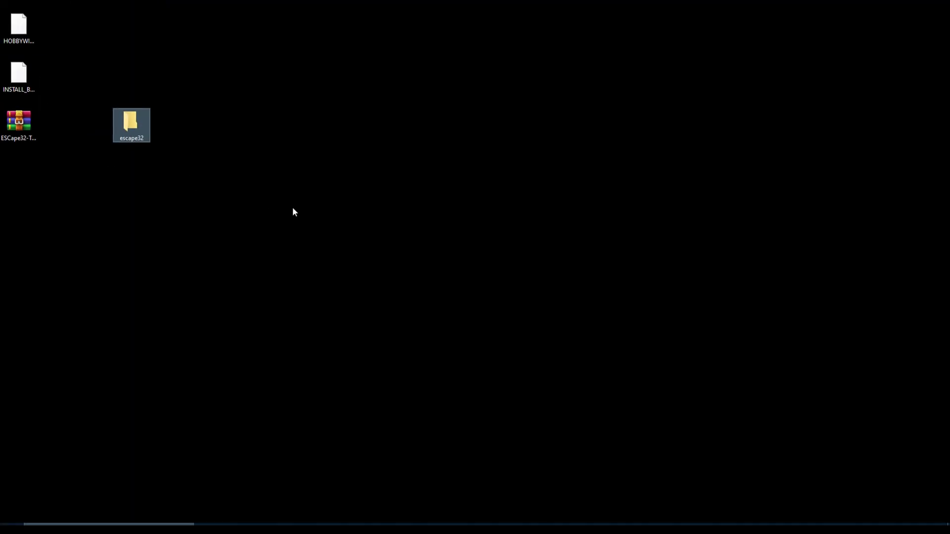
- Move the two downloaded firmware files into the escape32 desktop folder and extract the three ESCape32-Tools archive files into it
{"action": "left_click_drag", "start_coordinate": [28, 47], "coordinate": [135, 126]}
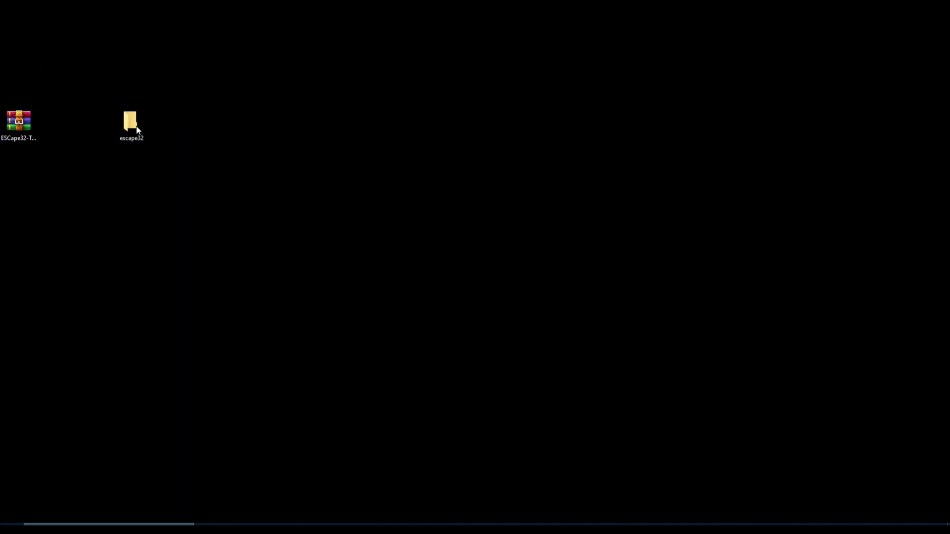
{"action": "double_click", "coordinate": [28, 120]}
{"action": "left_click_drag", "start_coordinate": [460, 218], "coordinate": [423, 189]}
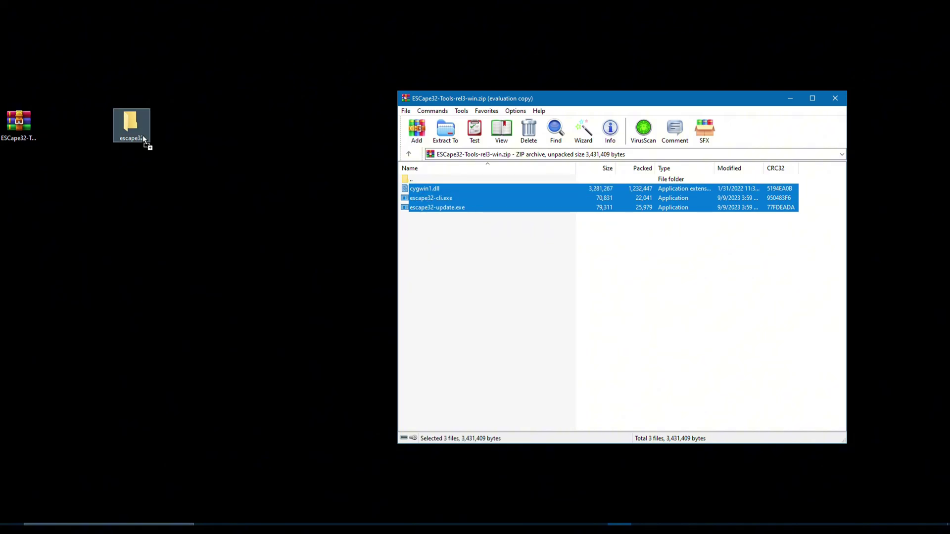
{"action": "left_click_drag", "start_coordinate": [143, 135], "coordinate": [143, 135]}
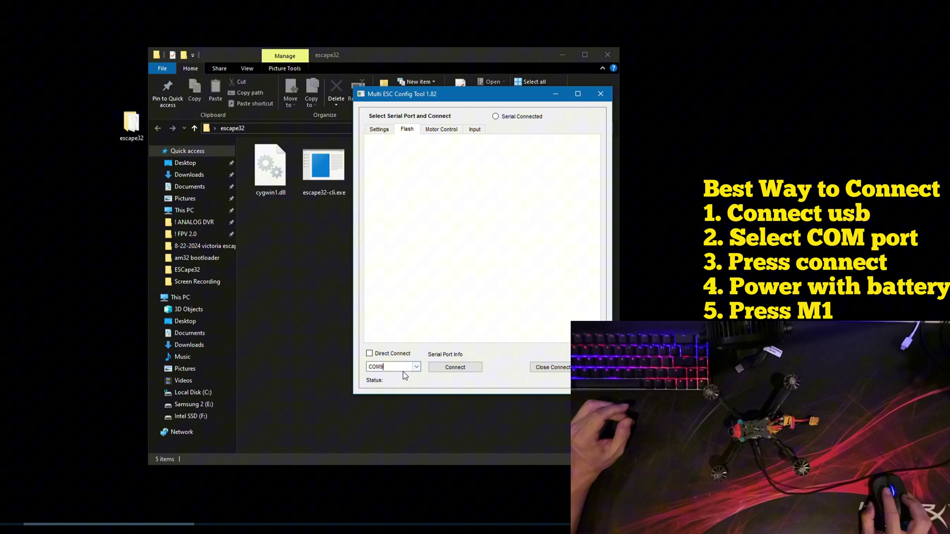
- In the Multi ESC Config Tool, connect on COM9, load the bootloader installer and flash it to the ESCs
{"action": "left_click", "coordinate": [455, 368]}
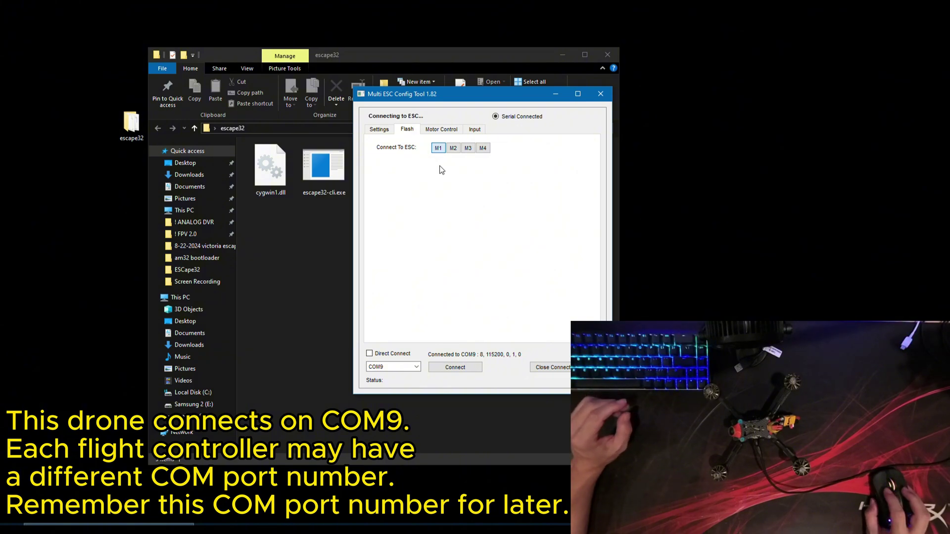
{"action": "left_click", "coordinate": [396, 227]}
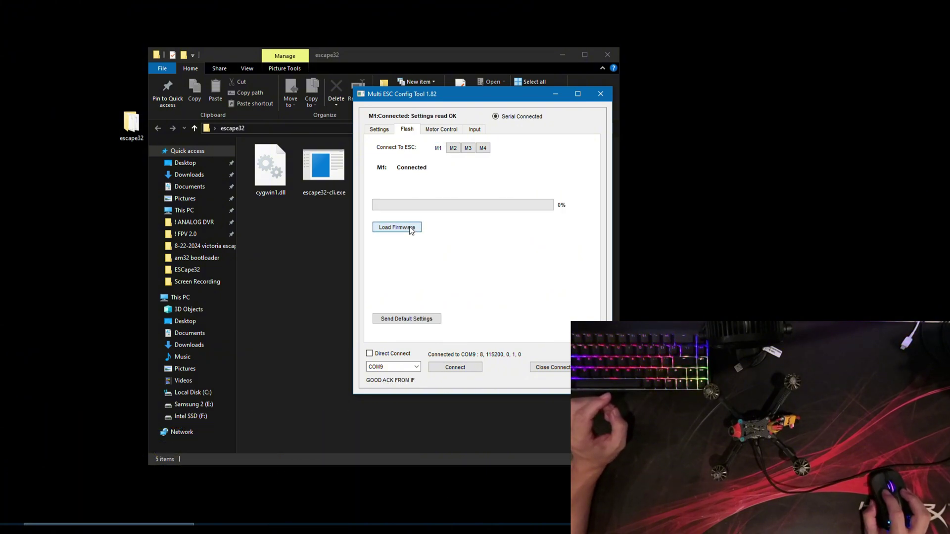
{"action": "double_click", "coordinate": [682, 186]}
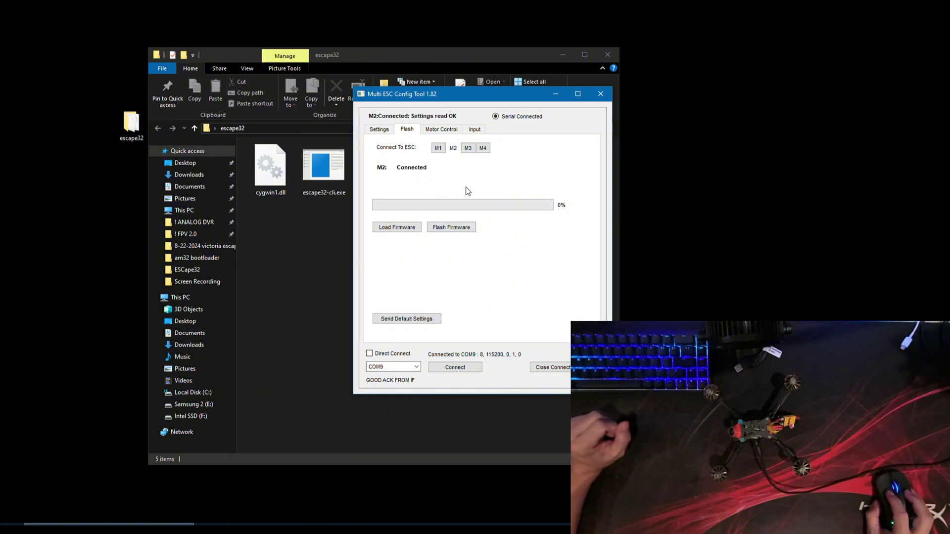
{"action": "left_click", "coordinate": [468, 227]}
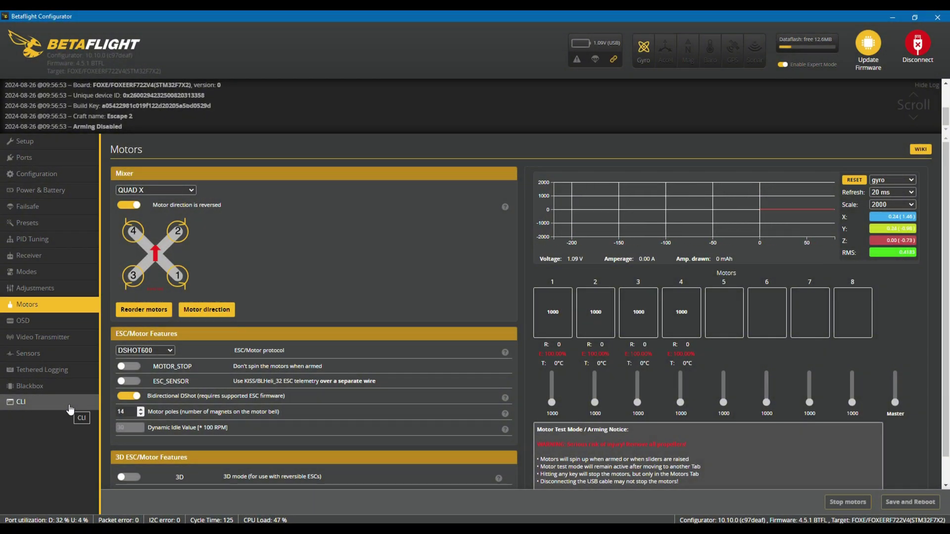
- In the Betaflight Configurator CLI, list the flight controller's resource and timer assignments
{"action": "left_click", "coordinate": [70, 403]}
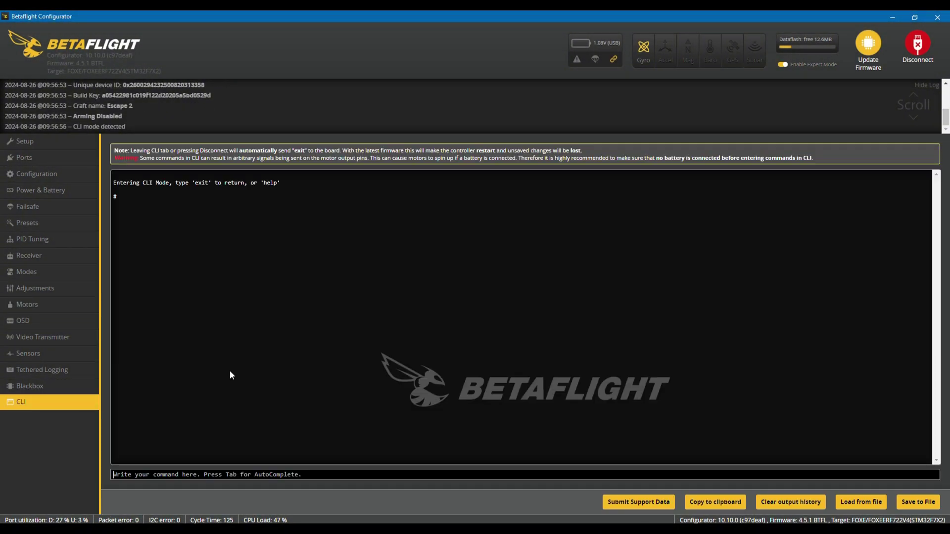
{"action": "type", "text": "resource"}
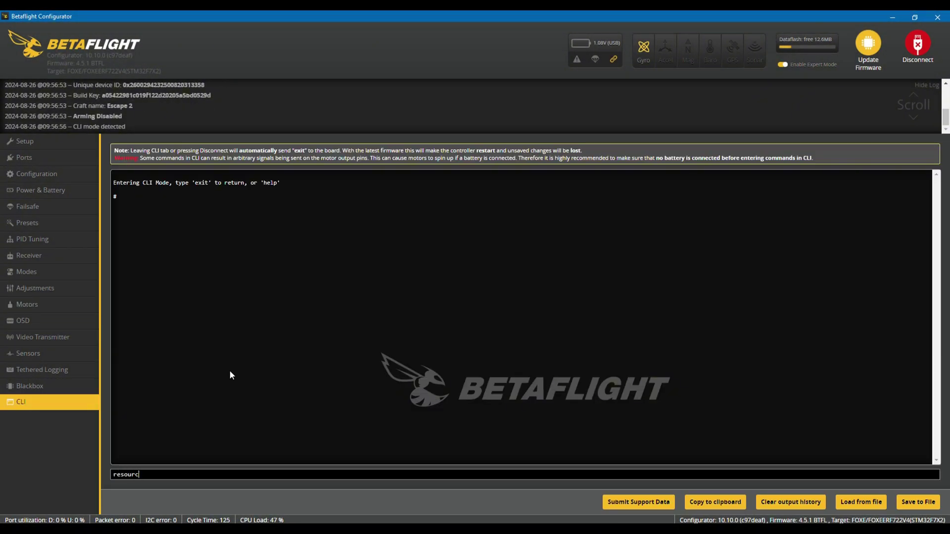
{"action": "key", "text": "Return"}
{"action": "type", "text": "timer"}
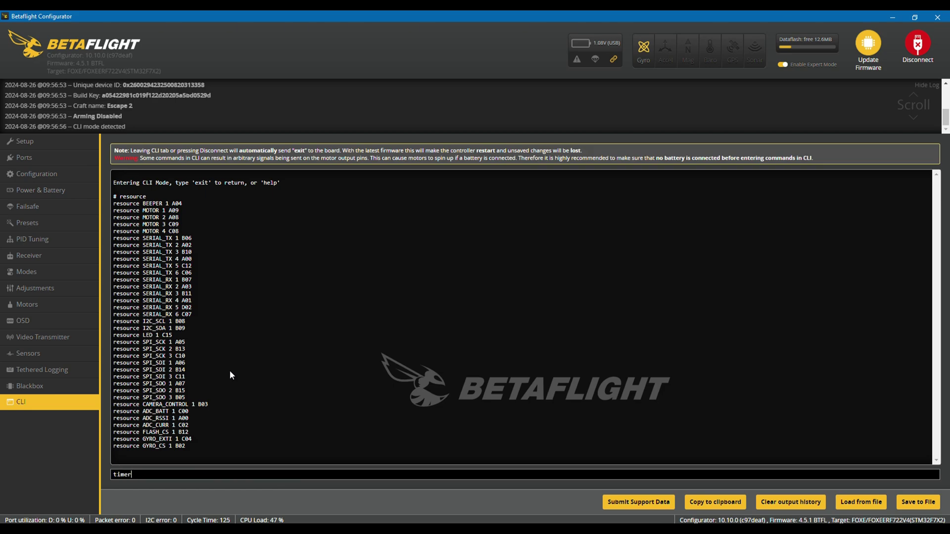
{"action": "key", "text": "Return"}
- Free the camera control pin with "resource camera_control 1 none" and start the command assigning escserial to B03
{"action": "type", "text": "resource ca"}
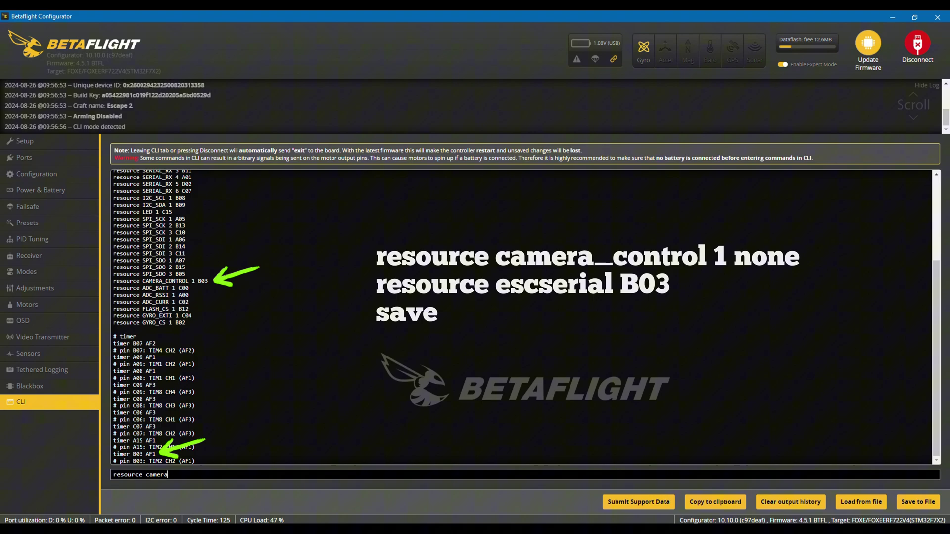
{"action": "type", "text": "_control 11"}
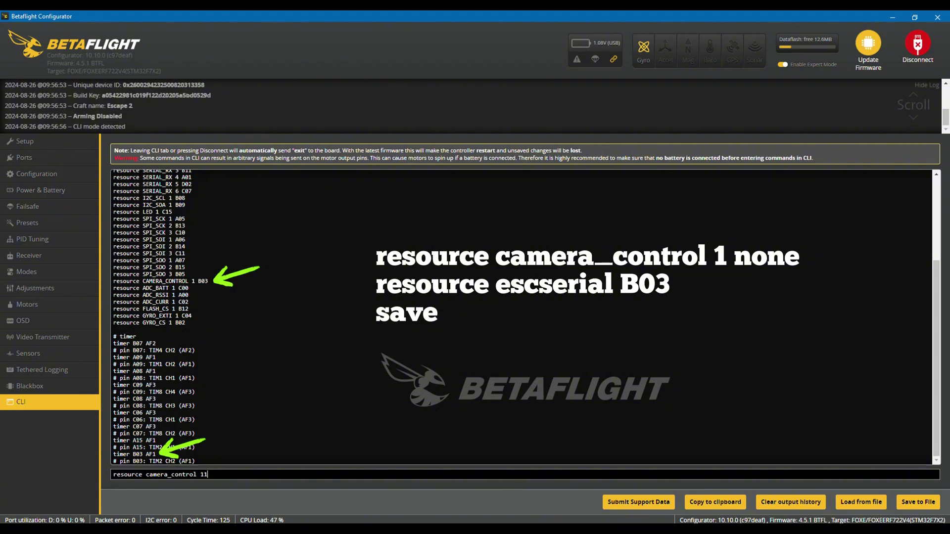
{"action": "key", "text": "BackSpace"}
{"action": "type", "text": "none"}
{"action": "key", "text": "Return"}
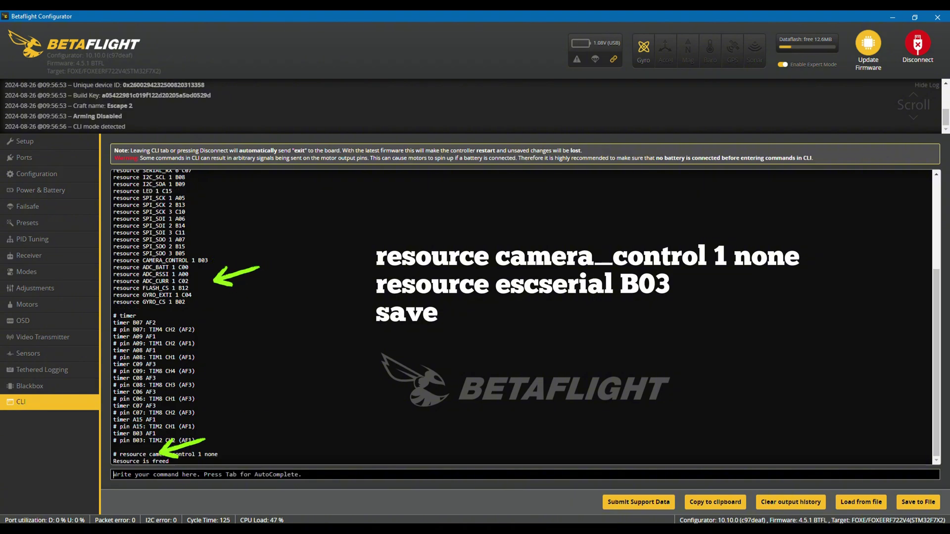
{"action": "type", "text": "re"}
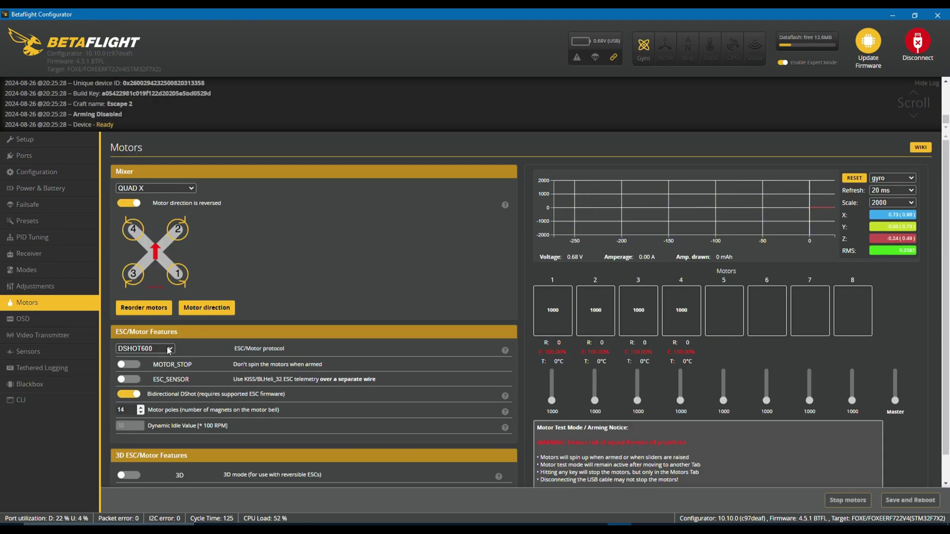
- Set the ESC/Motor protocol to DISABLED, then save and reboot the flight controller
{"action": "left_click", "coordinate": [148, 348]}
{"action": "left_click", "coordinate": [142, 358]}
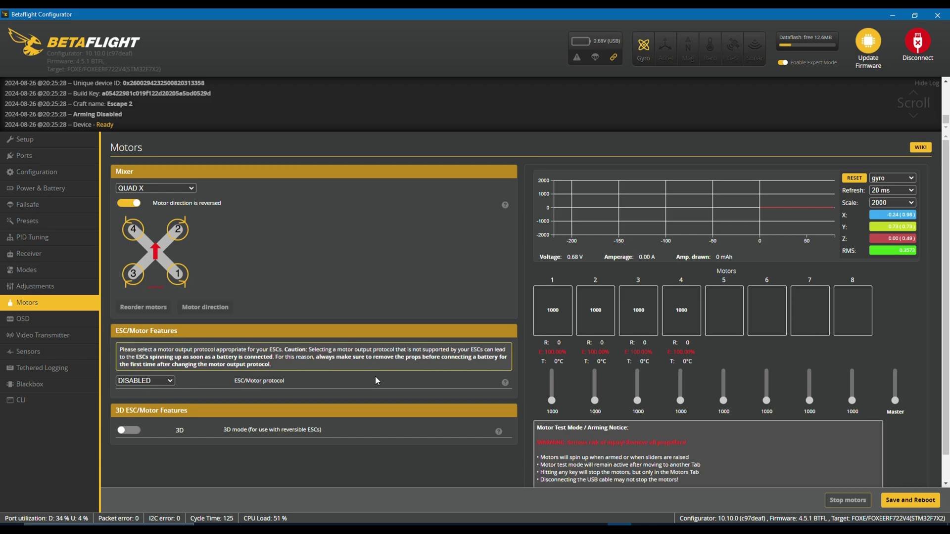
{"action": "left_click", "coordinate": [911, 500]}
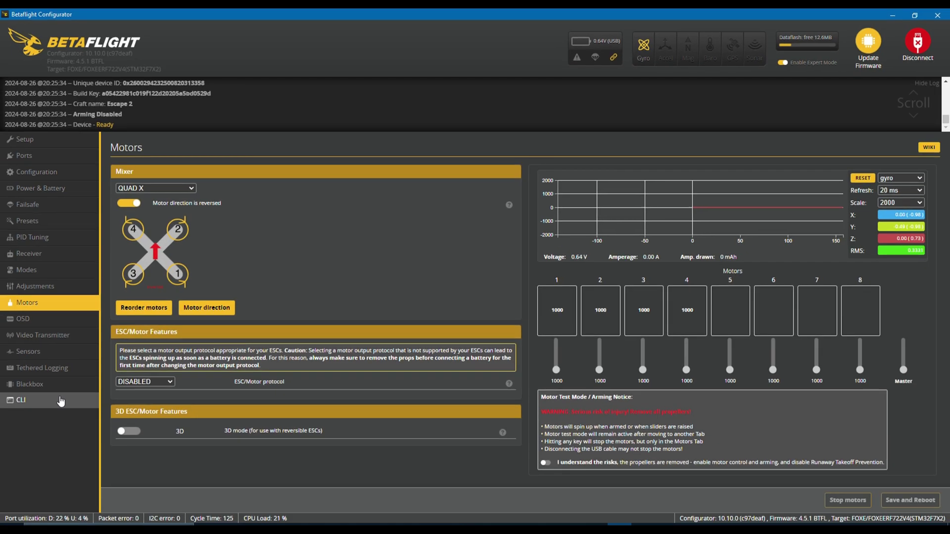
- Run "escprog ki 0" in the CLI to start ESC passthrough on the first motor output
{"action": "left_click", "coordinate": [58, 398]}
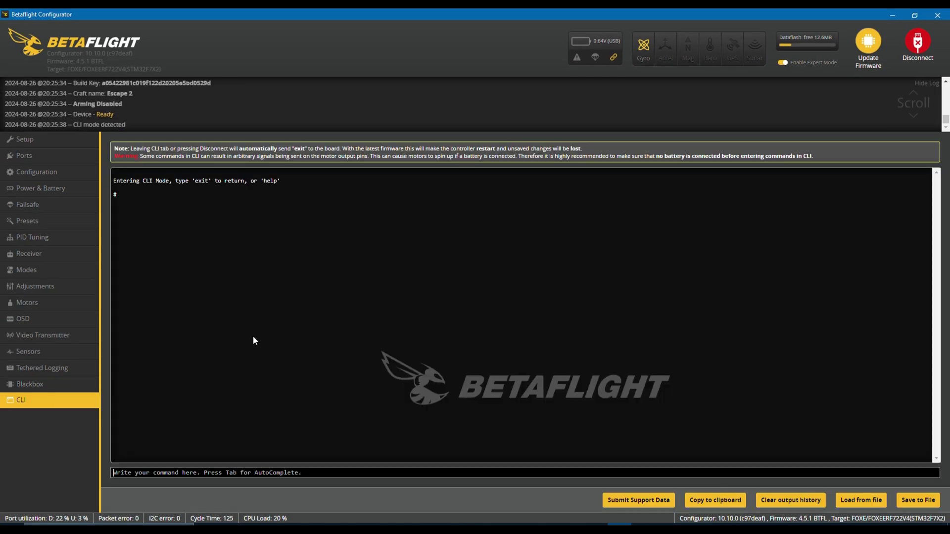
{"action": "type", "text": "es"}
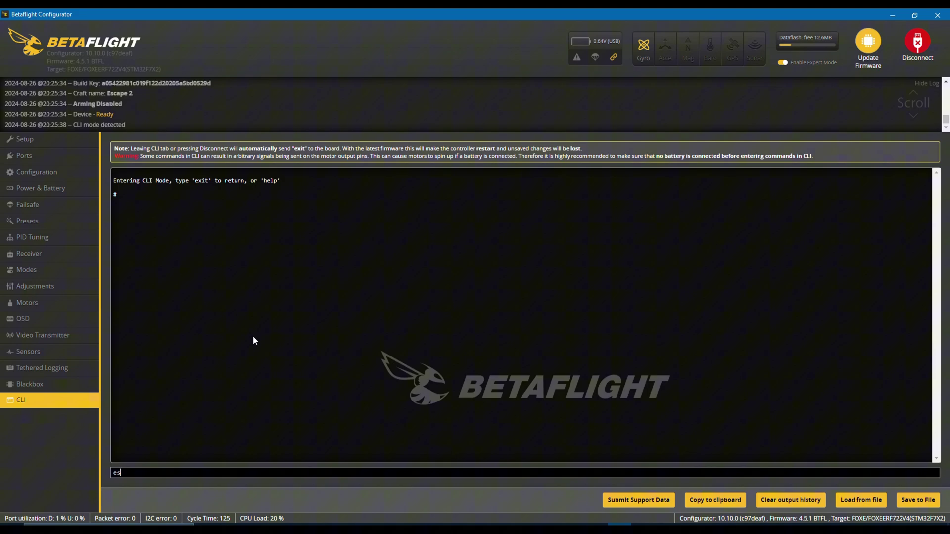
{"action": "type", "text": "cprog"}
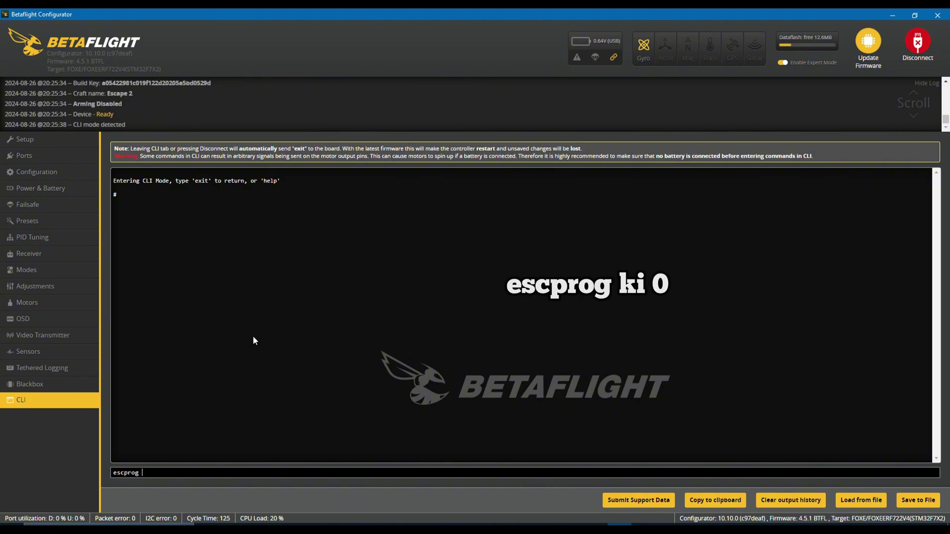
{"action": "type", "text": " kit"}
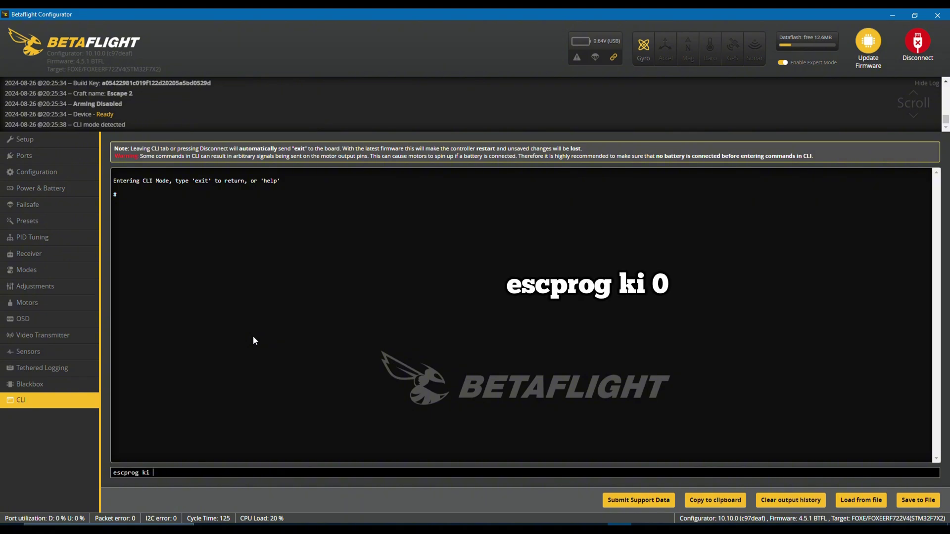
{"action": "key", "text": "ctrl+a"}
{"action": "key", "text": "BackSpace"}
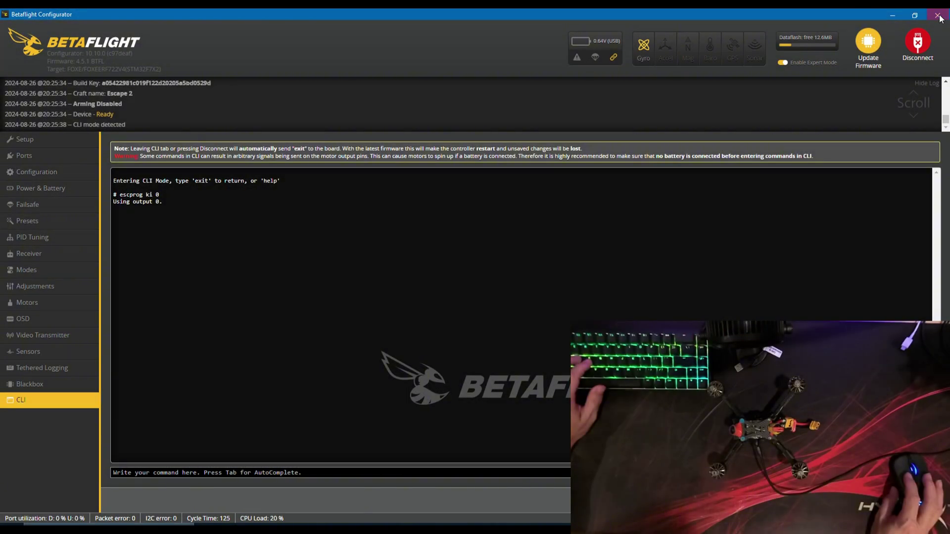
- Close Betaflight Configurator, open a Command Prompt and change its directory to the escape32 folder on the desktop
{"action": "left_click", "coordinate": [938, 15]}
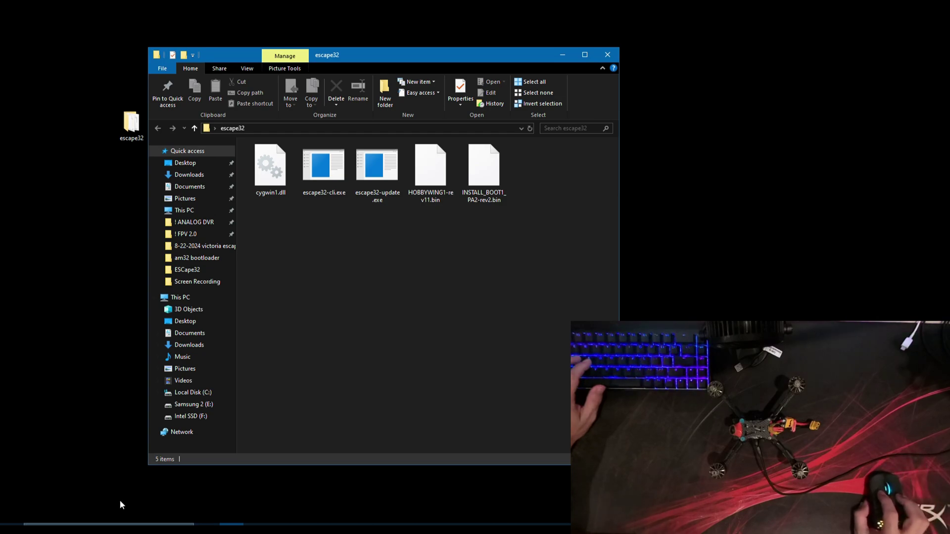
{"action": "key", "text": "super"}
{"action": "left_click", "coordinate": [174, 378]}
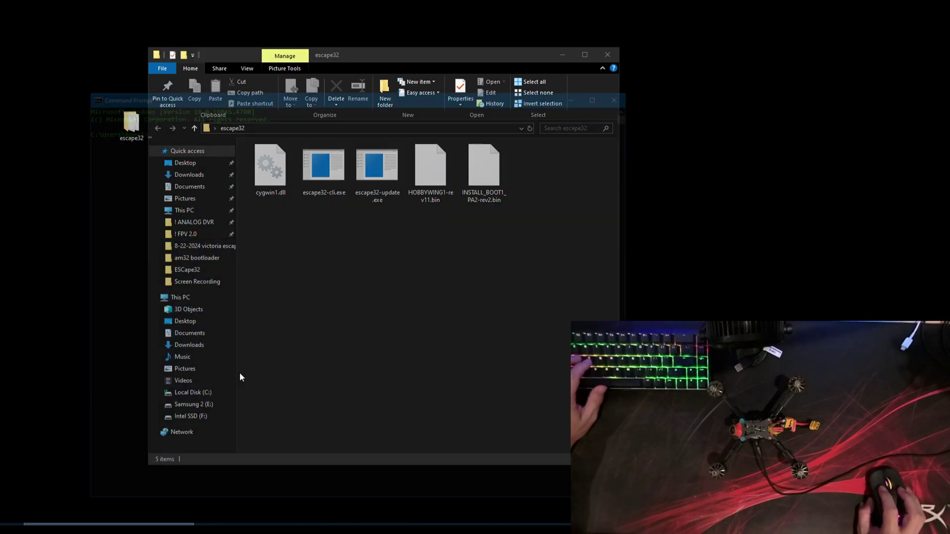
{"action": "left_click_drag", "start_coordinate": [306, 93], "coordinate": [573, 93]}
{"action": "left_click", "coordinate": [292, 126]}
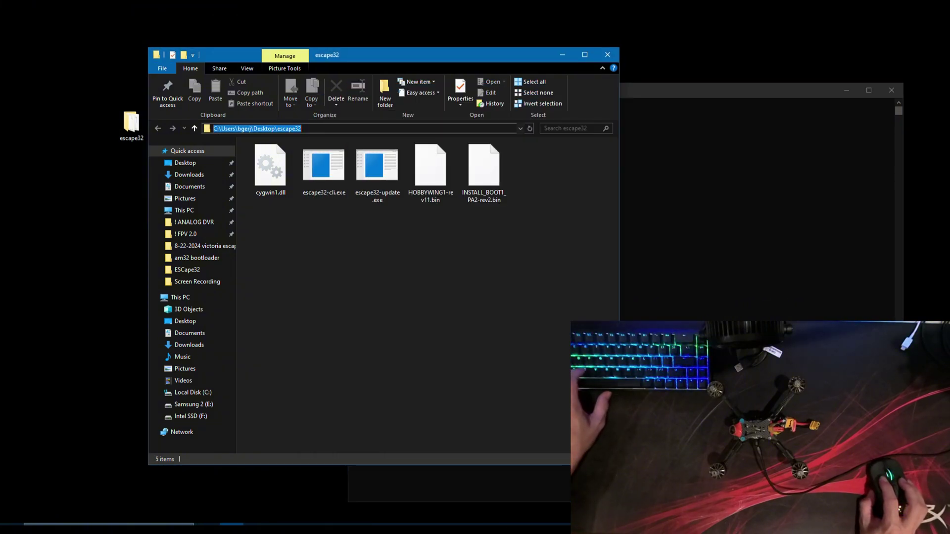
{"action": "left_click", "coordinate": [530, 132]}
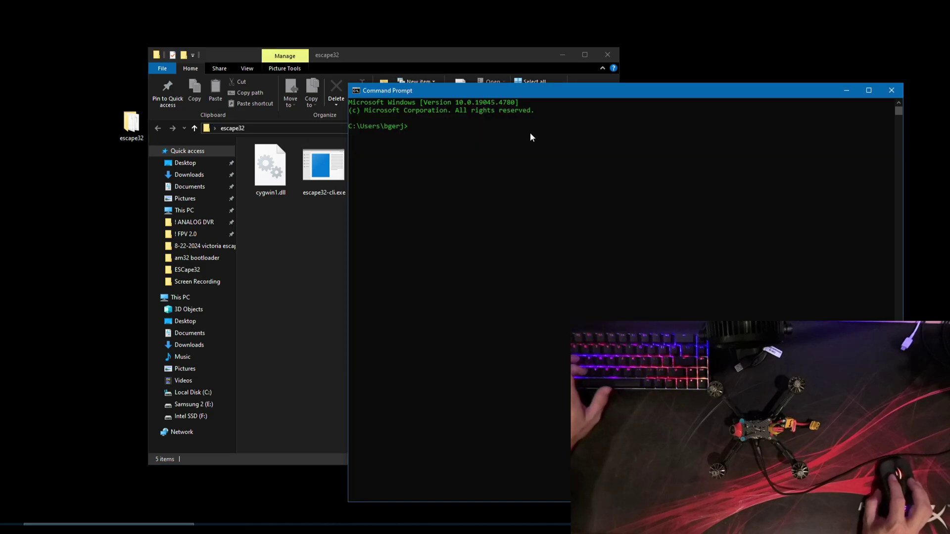
{"action": "type", "text": "cd"}
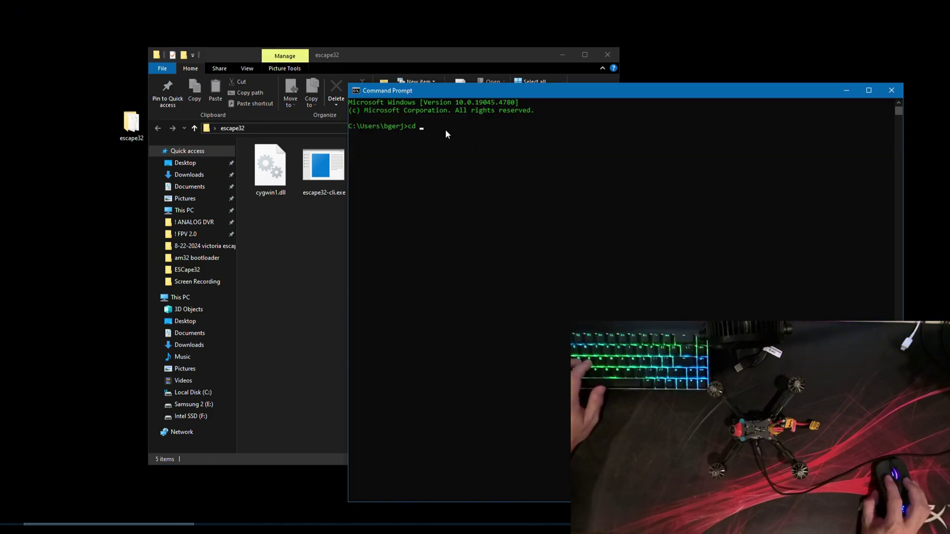
{"action": "type", "text": "C:\\Users\\bgerj\\Desktop\\escape32"}
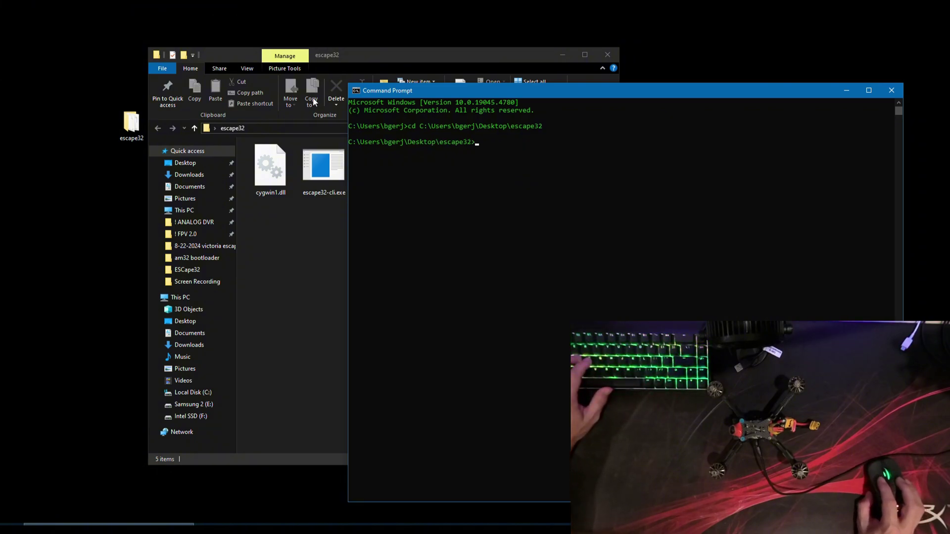
- Flash the ESC firmware by running "escape32-update -d /dev/ttyS8 -f HOBBYWING1-rev11.bin"
{"action": "type", "text": "esca"}
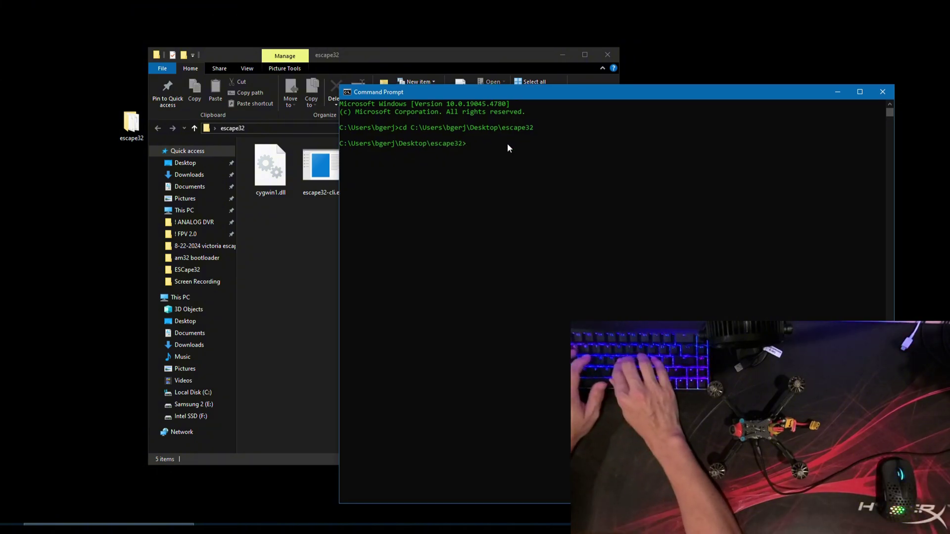
{"action": "type", "text": "pe32-update"}
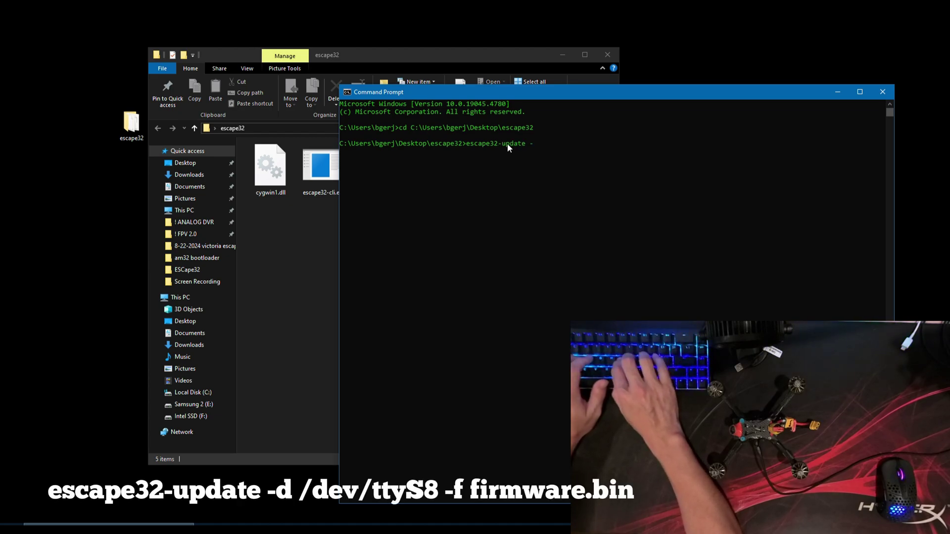
{"action": "type", "text": " -d /dev/tty"}
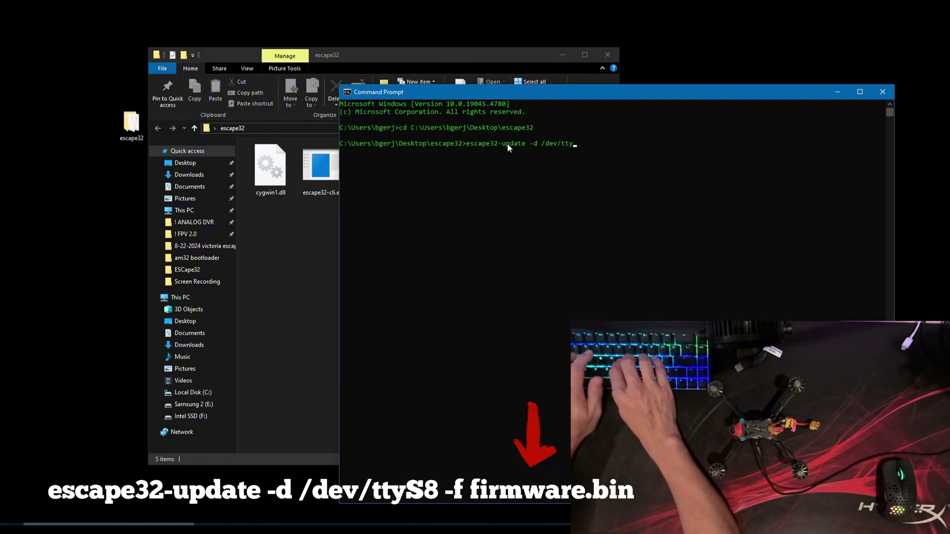
{"action": "type", "text": "S8"}
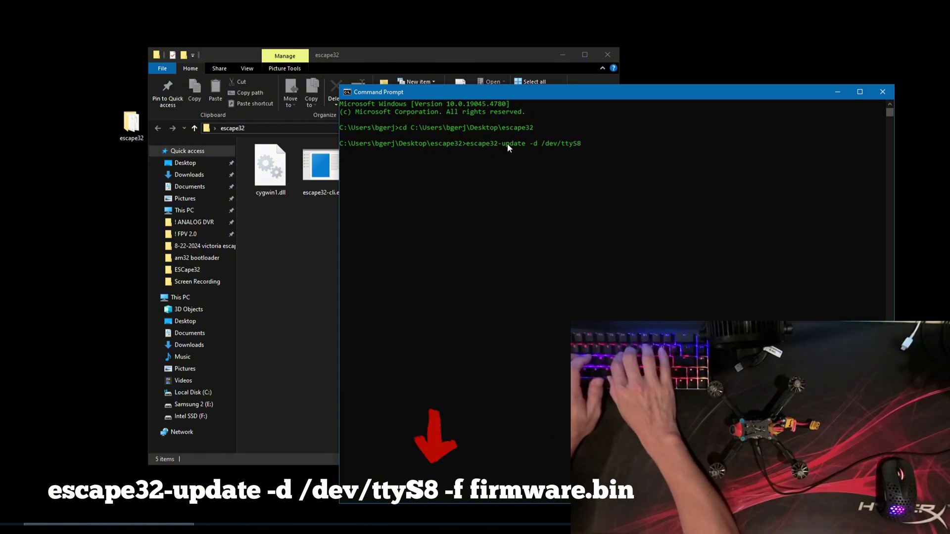
{"action": "type", "text": " -f HOBBYWING1"}
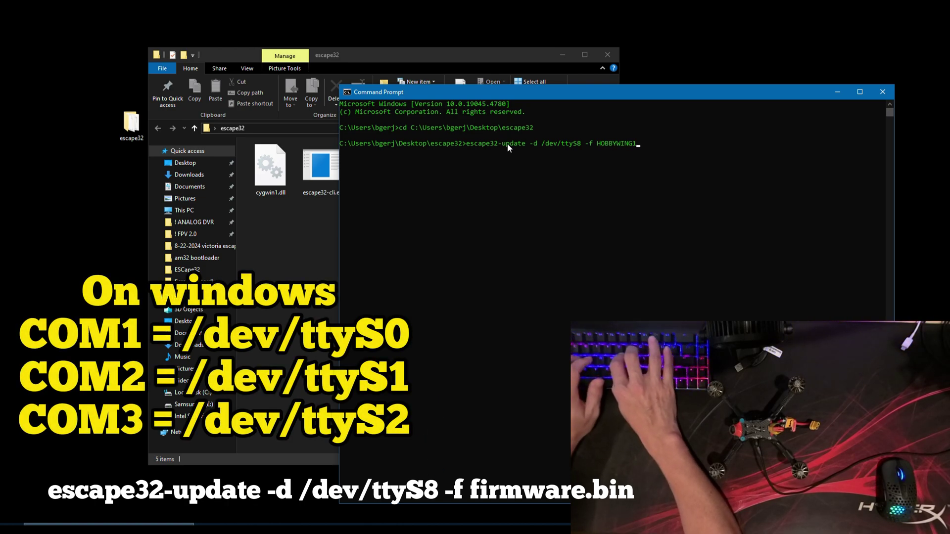
{"action": "type", "text": "-rev11."}
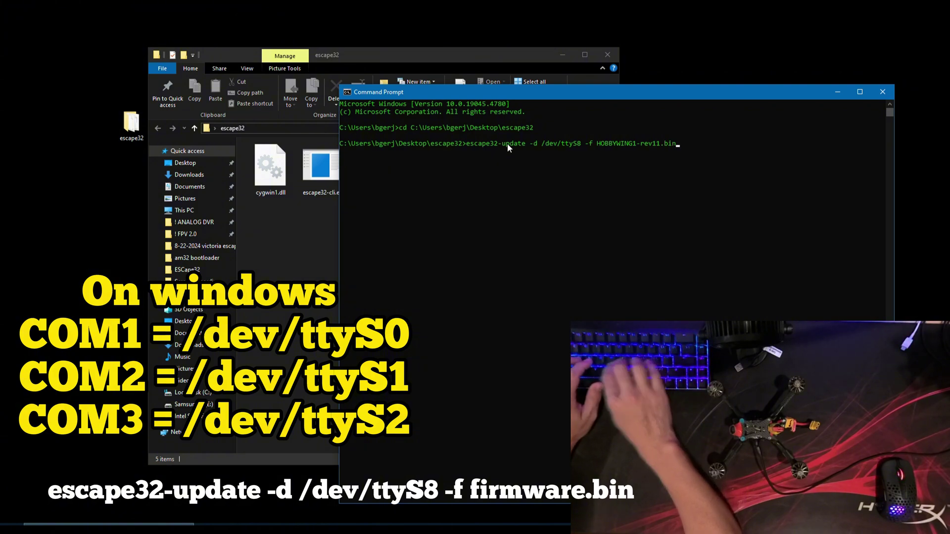
{"action": "type", "text": "bin"}
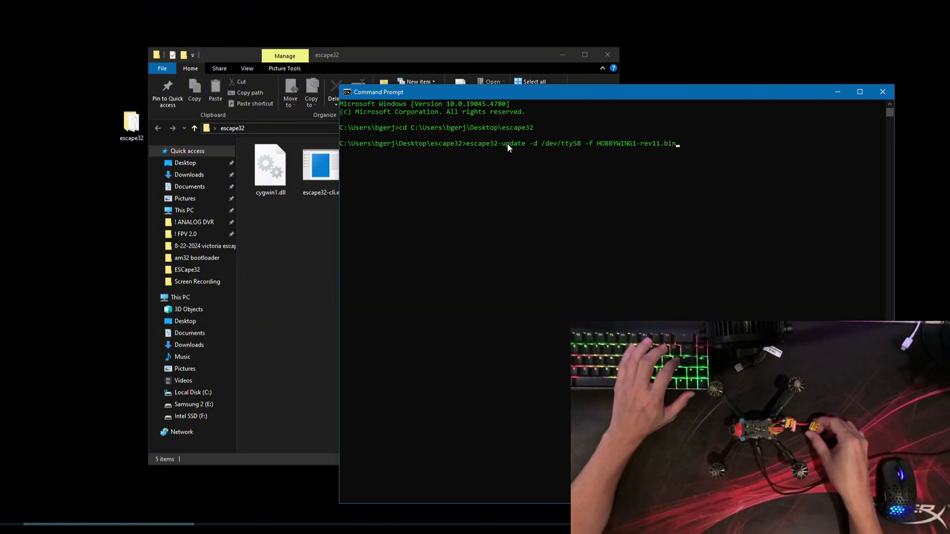
{"action": "key", "text": "Return"}
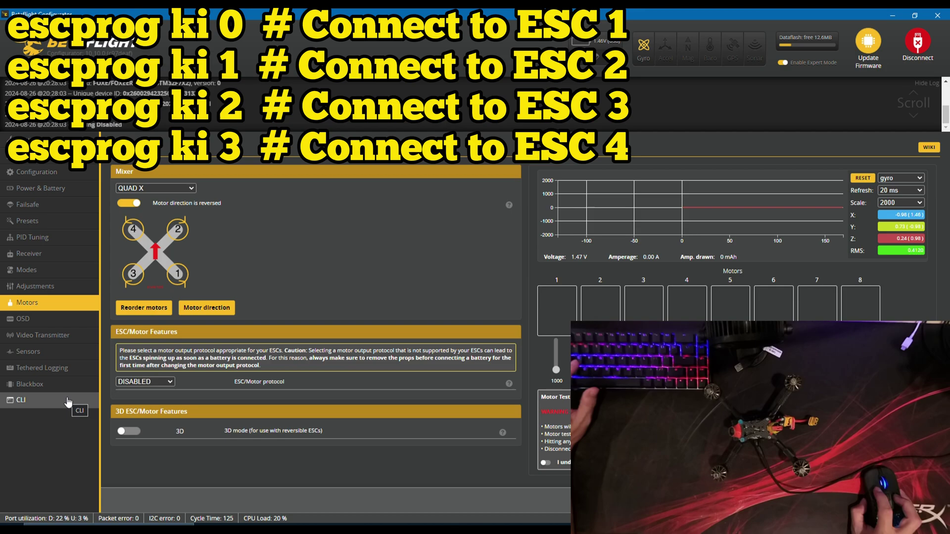
- Switch to Betaflight Configurator and open the flight controller's CLI
{"action": "left_click", "coordinate": [68, 400]}
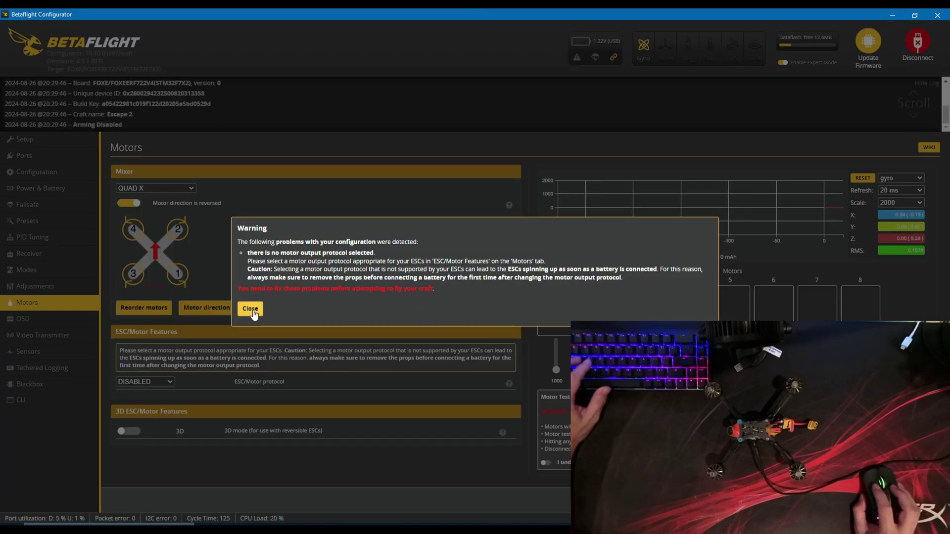
- Dismiss the configuration warning, set the ESC/Motor protocol to DSHOT600 with Bidirectional DShot enabled, then save and reboot
{"action": "left_click", "coordinate": [251, 309]}
{"action": "left_click", "coordinate": [144, 382]}
{"action": "left_click", "coordinate": [156, 420]}
{"action": "left_click", "coordinate": [129, 389]}
{"action": "left_click", "coordinate": [389, 300]}
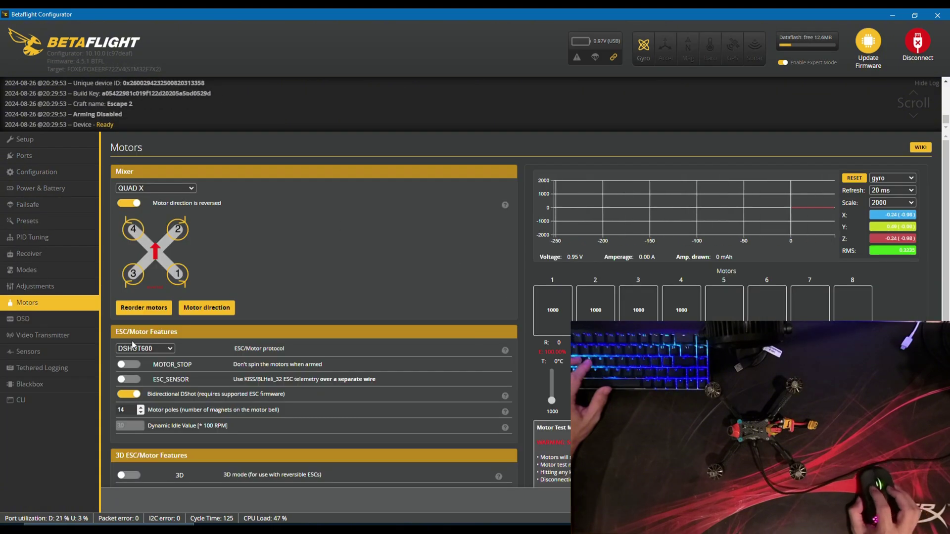
- In the CLI, reverse the direction of motor 2 by running "dshotprog 1 8"
{"action": "left_click", "coordinate": [21, 400]}
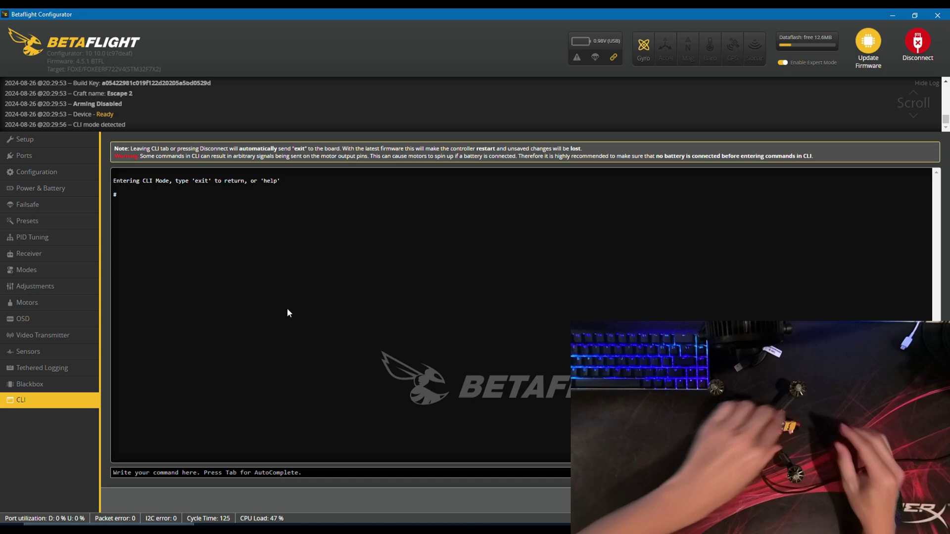
{"action": "type", "text": "dsho"}
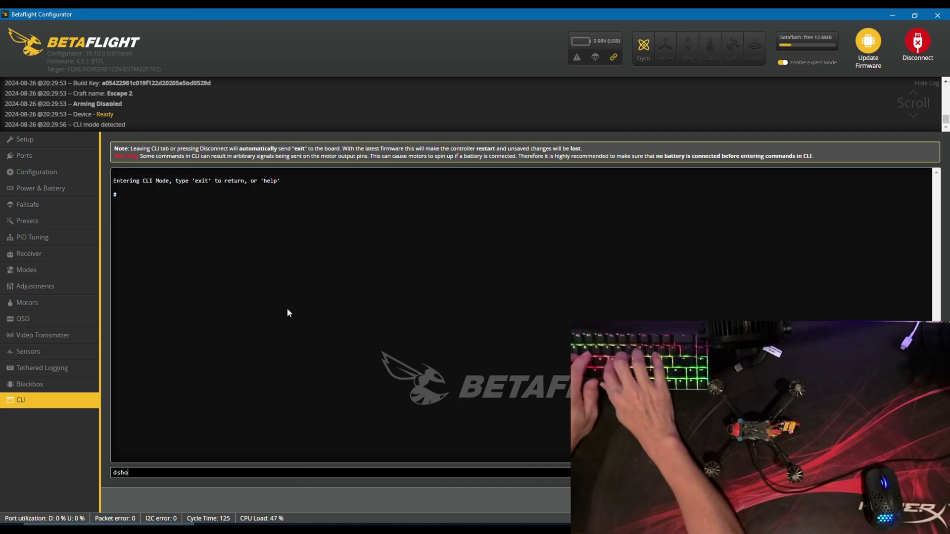
{"action": "type", "text": "tprog"}
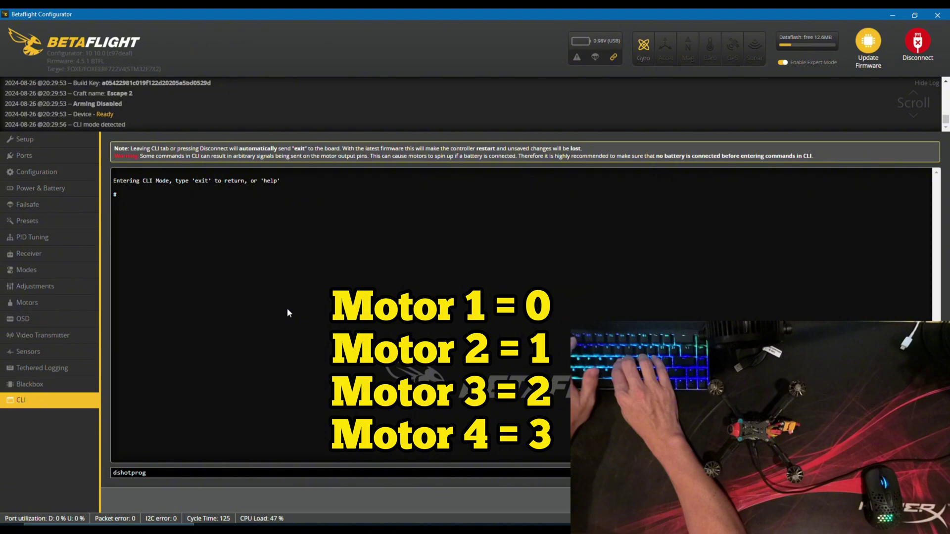
{"action": "type", "text": "1 "}
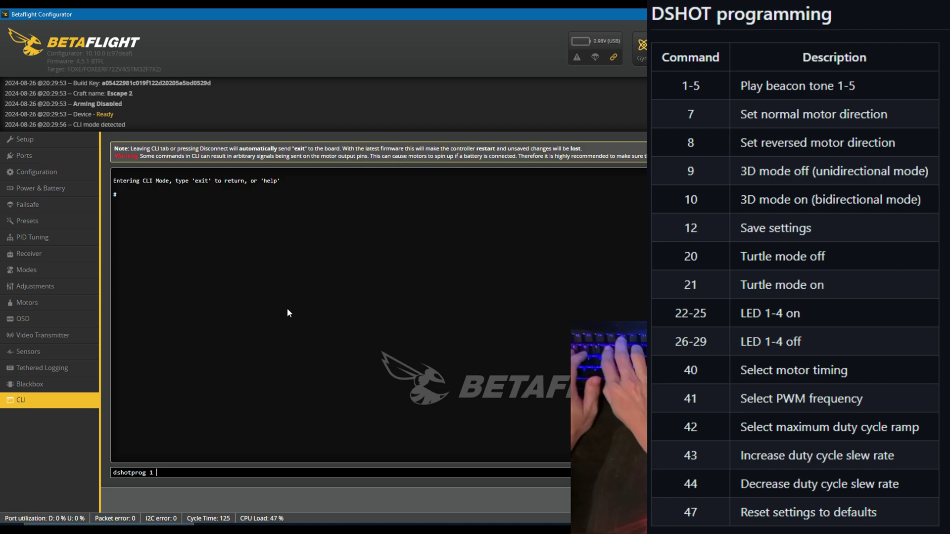
{"action": "type", "text": "8"}
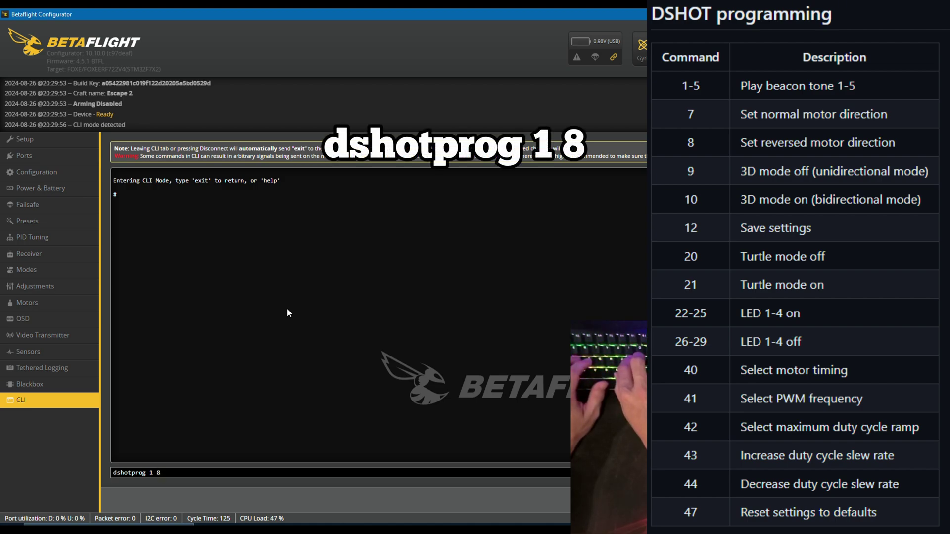
{"action": "key", "text": "Return"}
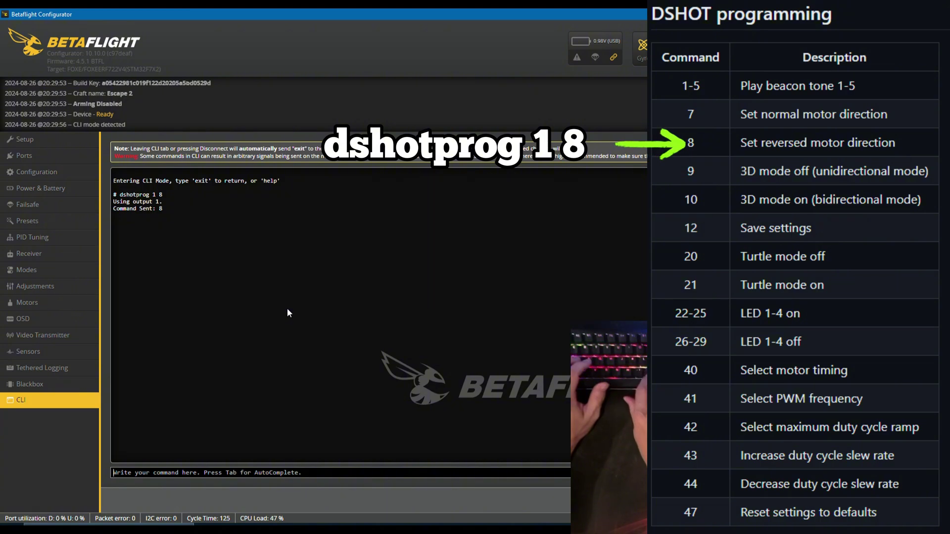
- Reverse the direction of motor 3 by reusing the previous command as "dshotprog 2 8"
{"action": "key", "text": "Up"}
{"action": "key", "text": "Left"}
{"action": "key", "text": "Left"}
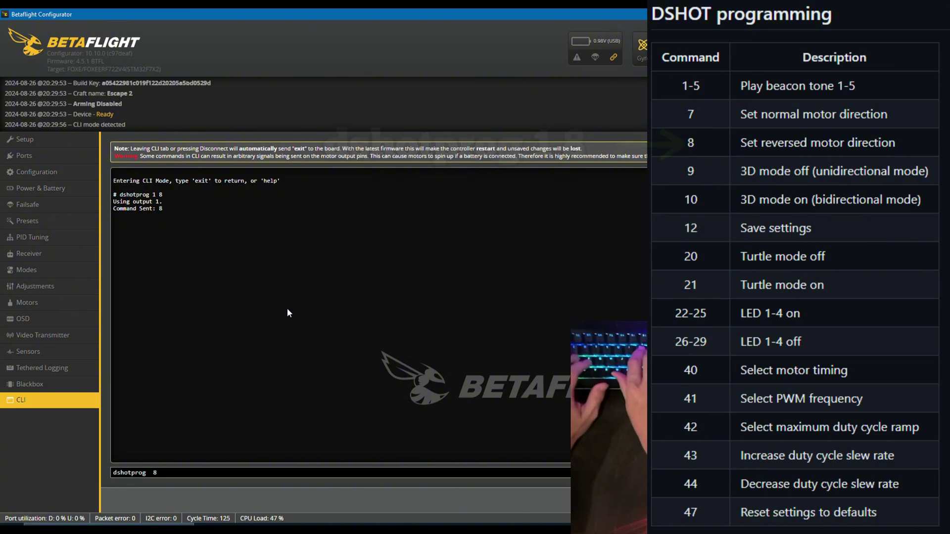
{"action": "key", "text": "BackSpace"}
{"action": "type", "text": "2"}
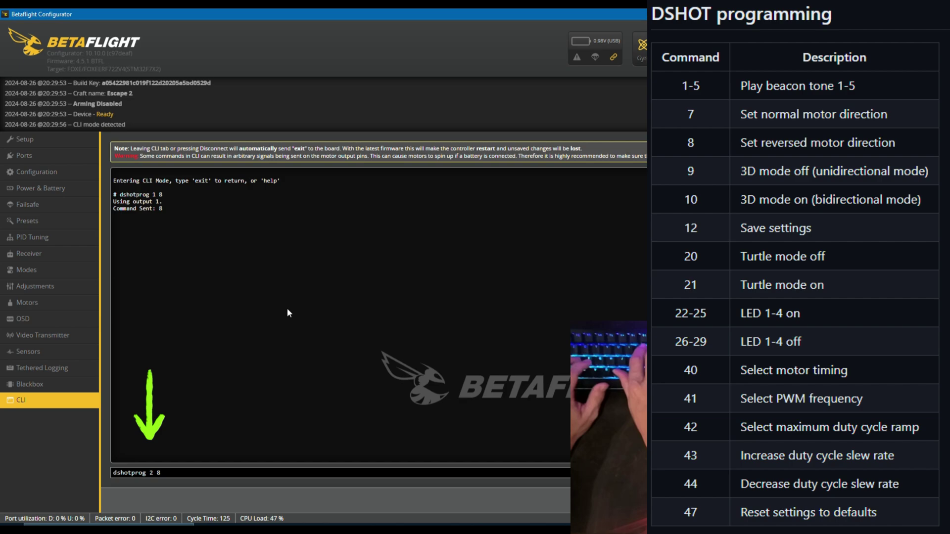
{"action": "key", "text": "Return"}
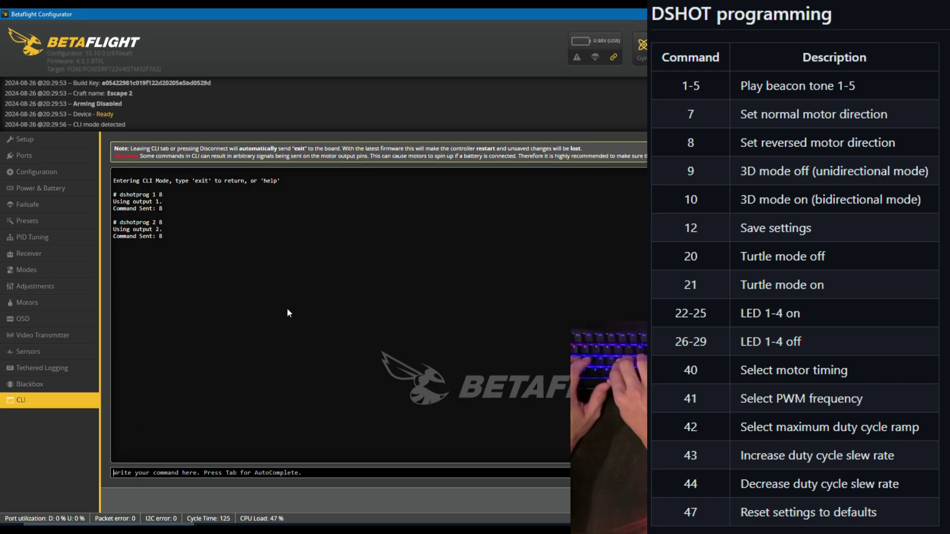
- Save the settings on all ESCs by running "dshotprog 255 12"
{"action": "type", "text": "dsho"}
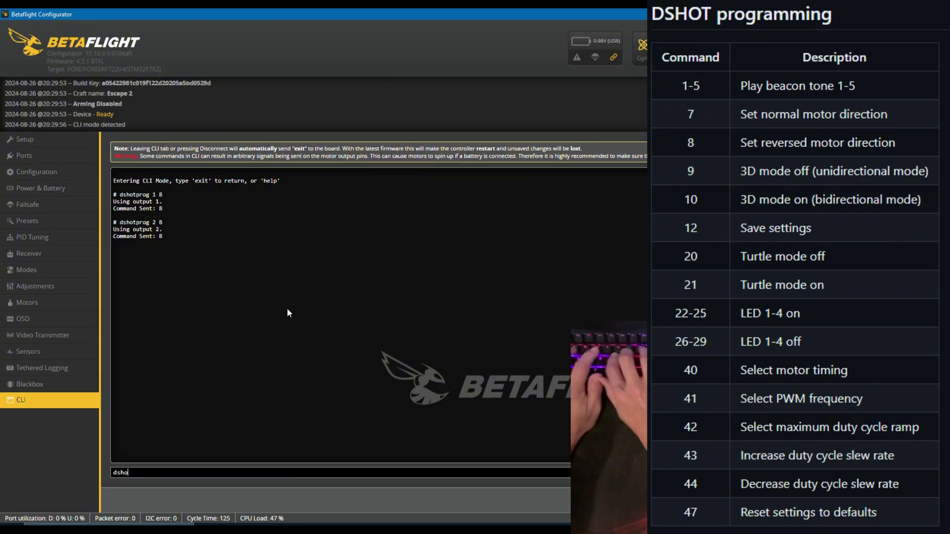
{"action": "type", "text": "tprog 255 1"}
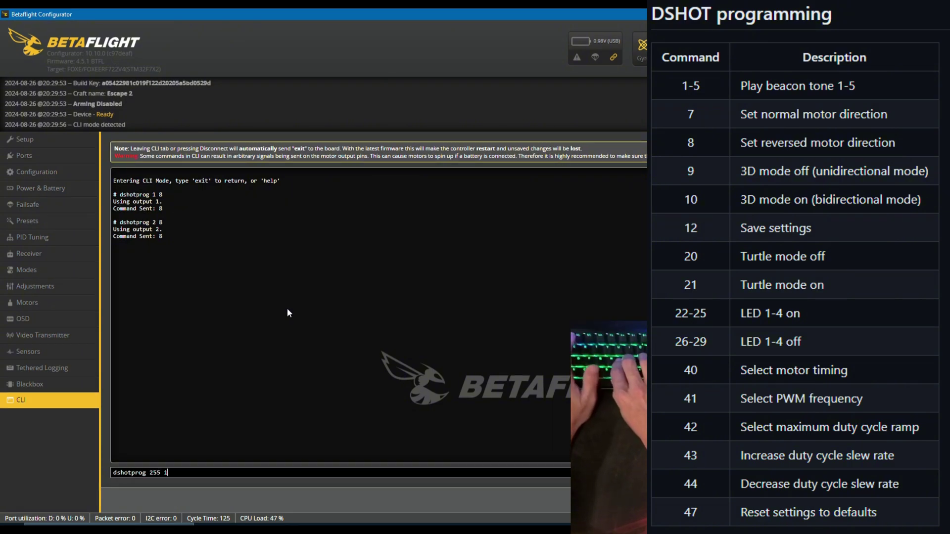
{"action": "type", "text": "2"}
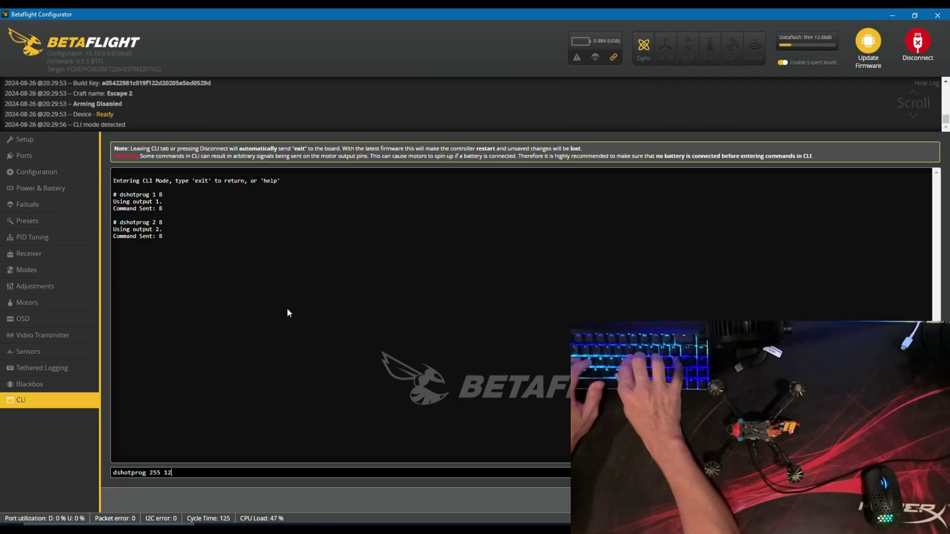
{"action": "key", "text": "Return"}
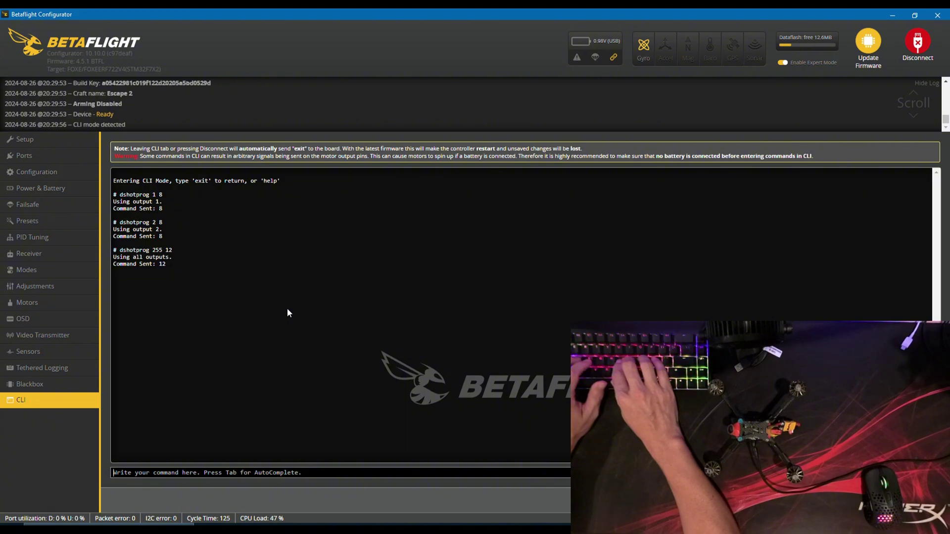
{"action": "type", "text": "dshotpr"}
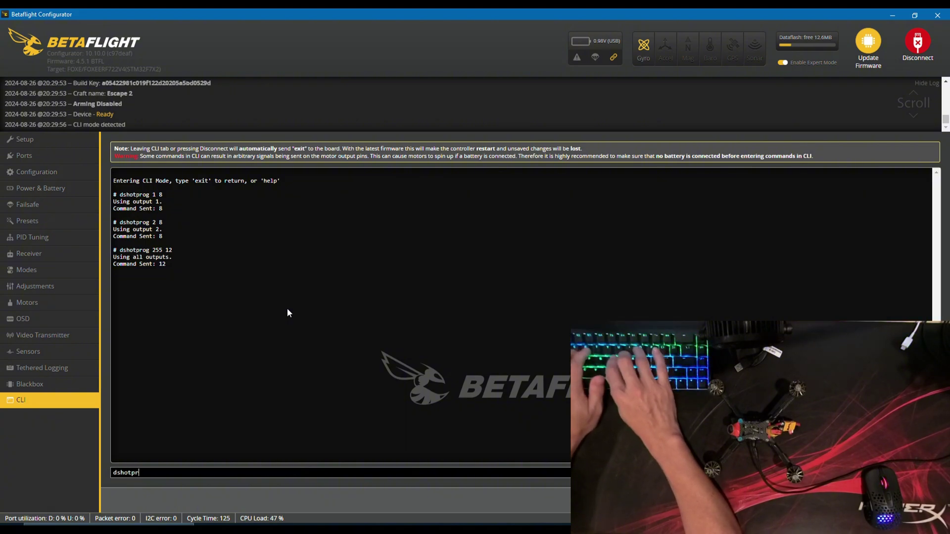
{"action": "type", "text": "og 255"}
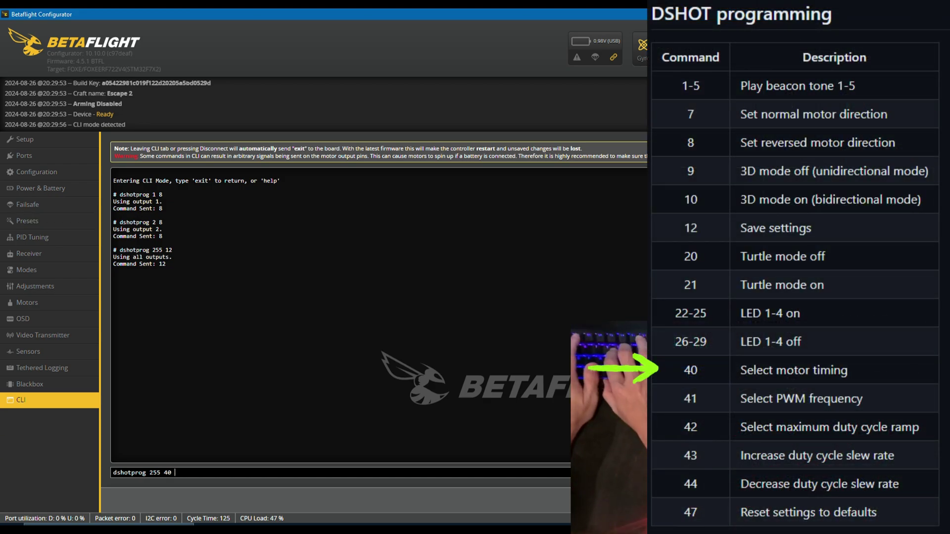
{"action": "type", "text": "40 40 40 40 40 4"}
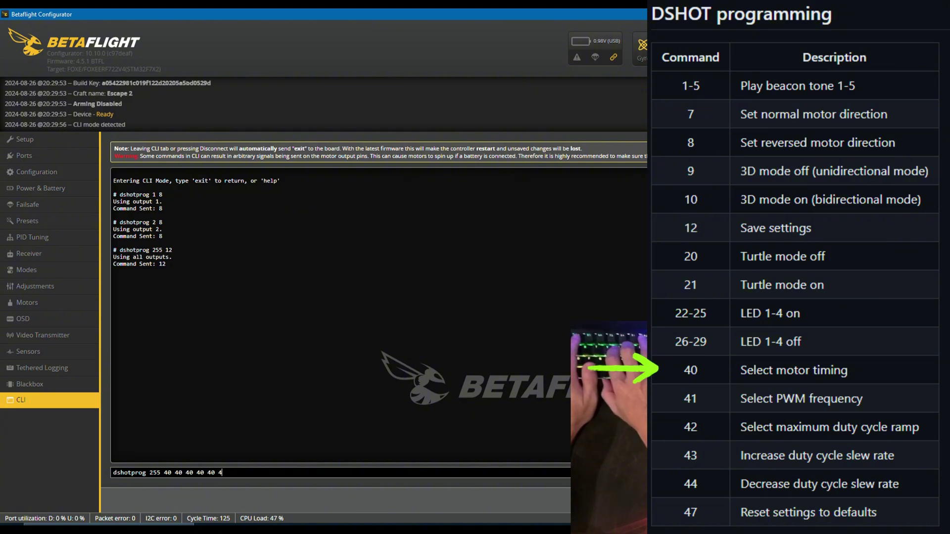
{"action": "type", "text": "0"}
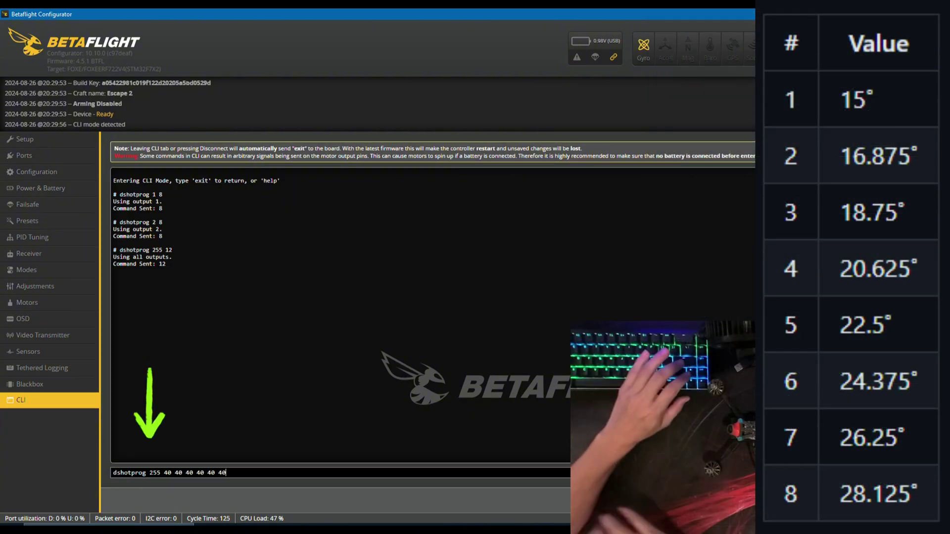
{"action": "key", "text": "Return"}
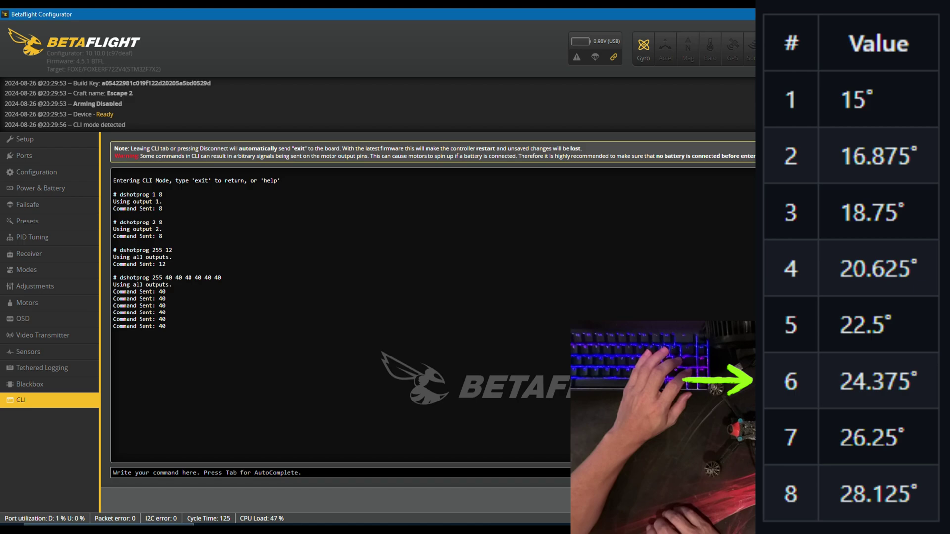
{"action": "key", "text": "Up"}
{"action": "key", "text": "Return"}
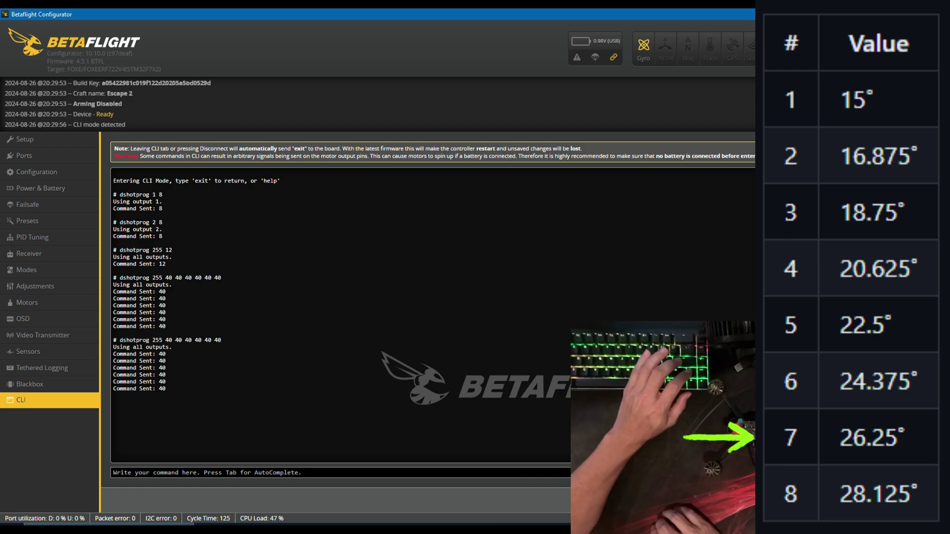
{"action": "key", "text": "Up"}
{"action": "key", "text": "Return"}
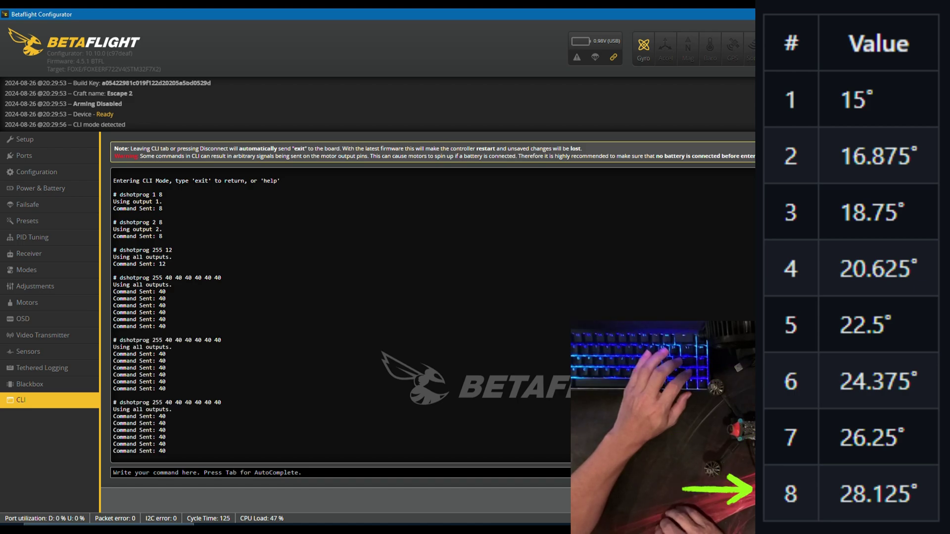
{"action": "key", "text": "Up"}
{"action": "key", "text": "Return"}
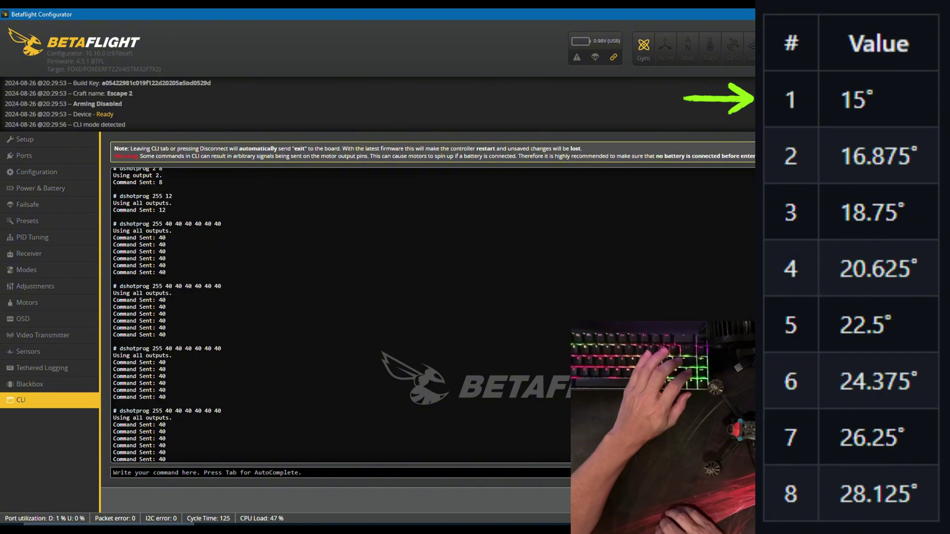
{"action": "key", "text": "Up"}
{"action": "key", "text": "Return"}
{"action": "key", "text": "Up"}
{"action": "key", "text": "Return"}
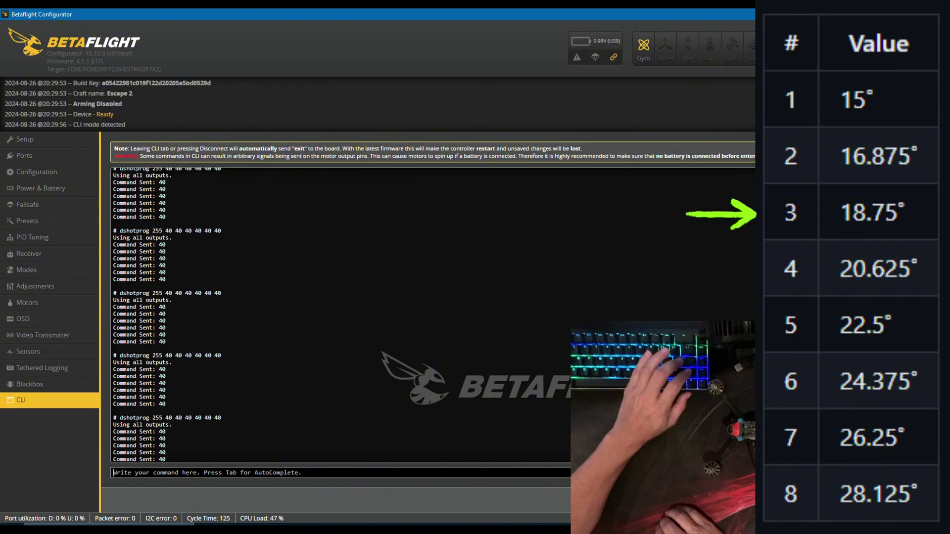
{"action": "key", "text": "Up"}
{"action": "key", "text": "Return"}
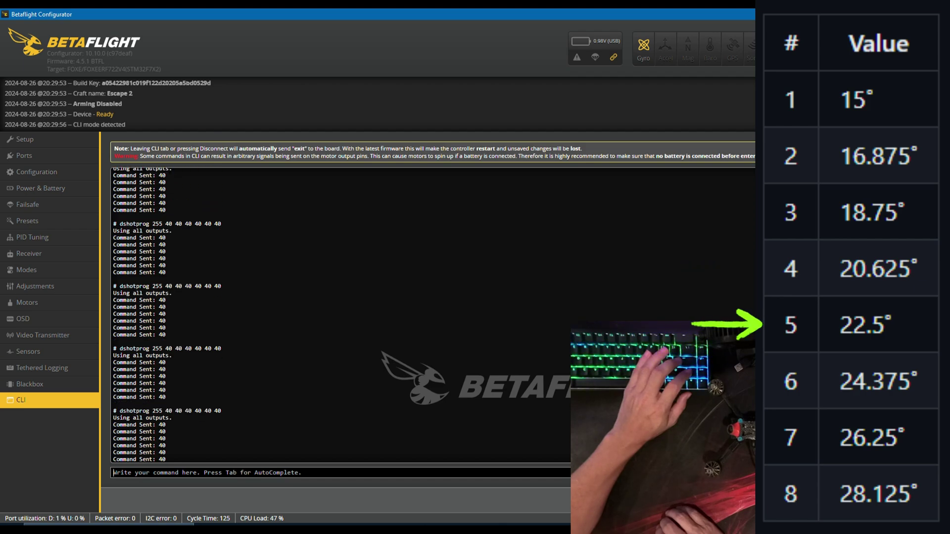
{"action": "key", "text": "Up"}
{"action": "key", "text": "Return"}
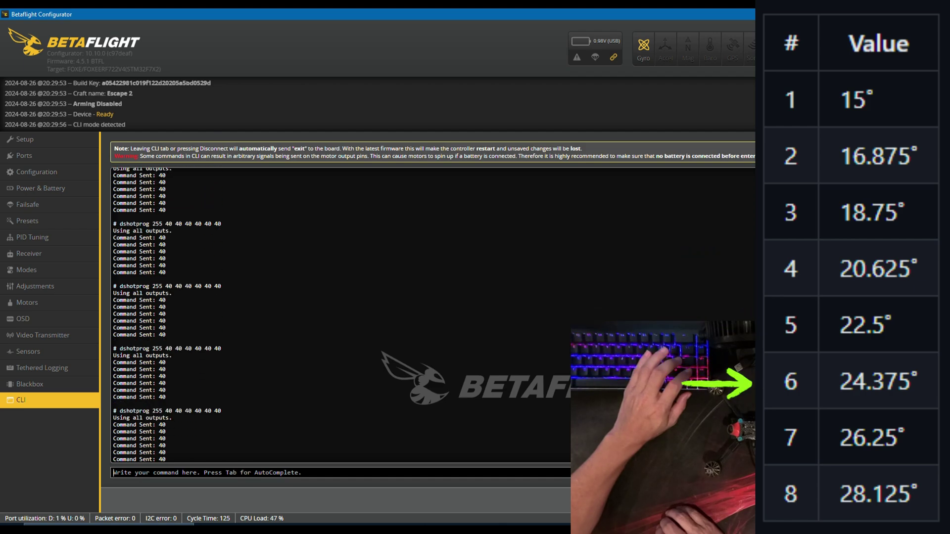
{"action": "key", "text": "Up"}
{"action": "key", "text": "Return"}
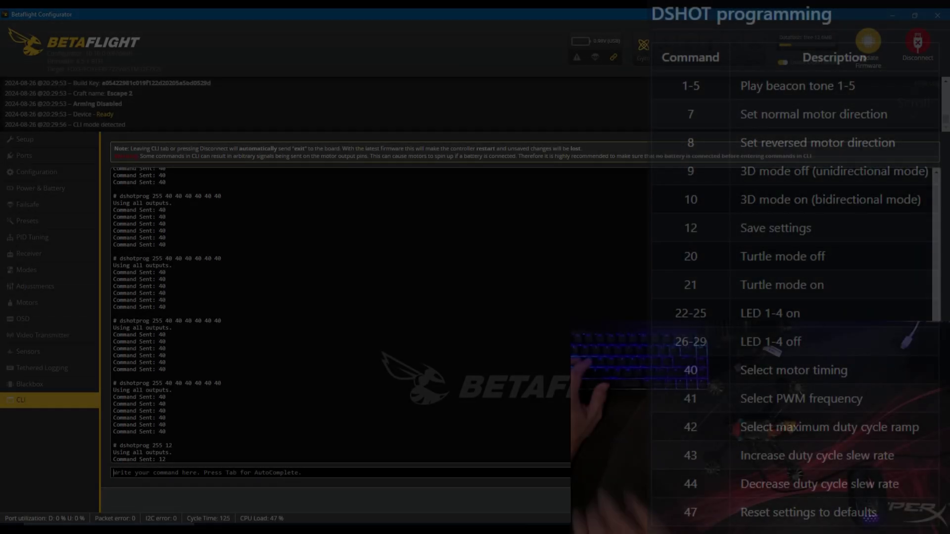
{"action": "type", "text": "dshotprog 255 41"}
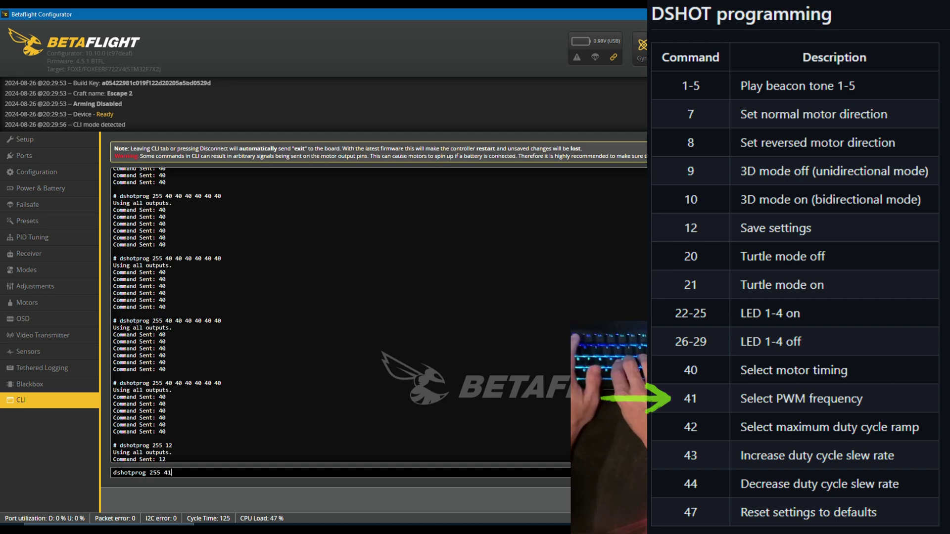
{"action": "type", "text": " 41 41 41 41 4"}
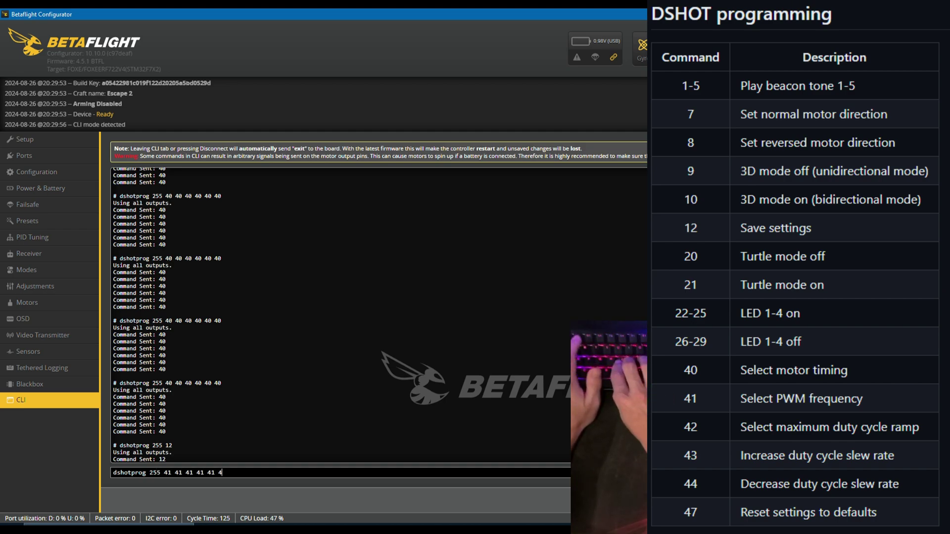
{"action": "type", "text": "1"}
{"action": "key", "text": "Return"}
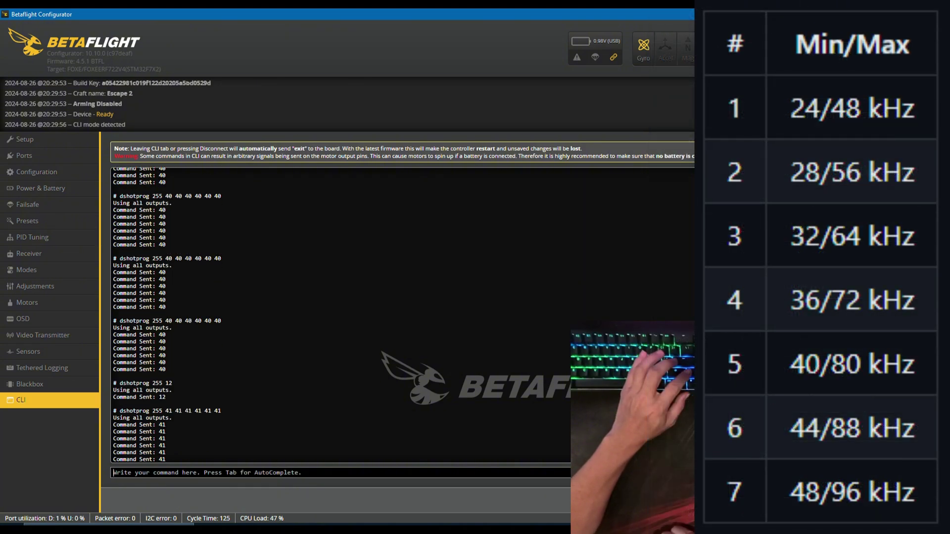
{"action": "key", "text": "Up"}
{"action": "key", "text": "Return"}
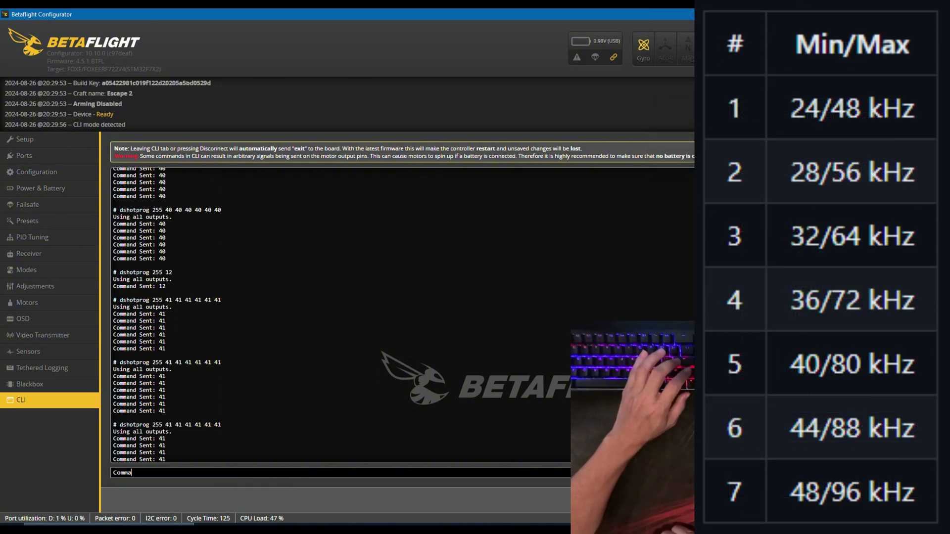
{"action": "key", "text": "Up"}
{"action": "key", "text": "Return"}
{"action": "key", "text": "Up"}
{"action": "key", "text": "Return"}
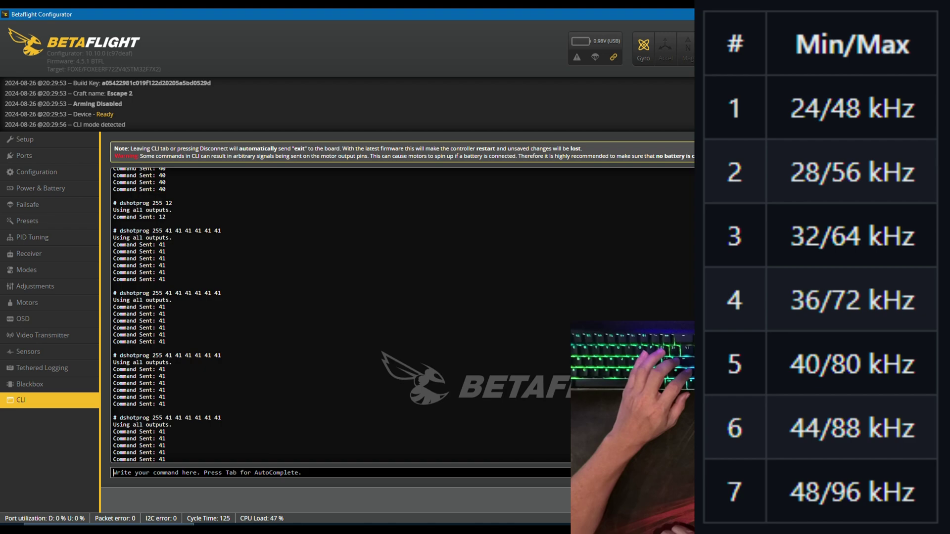
{"action": "key", "text": "Up"}
{"action": "key", "text": "Return"}
{"action": "key", "text": "Up"}
{"action": "key", "text": "Return"}
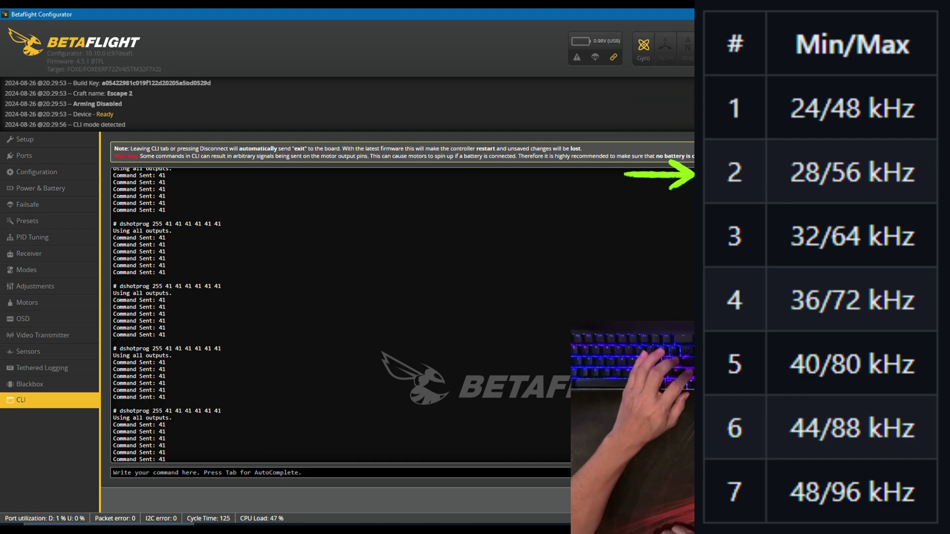
{"action": "key", "text": "Up"}
{"action": "key", "text": "Return"}
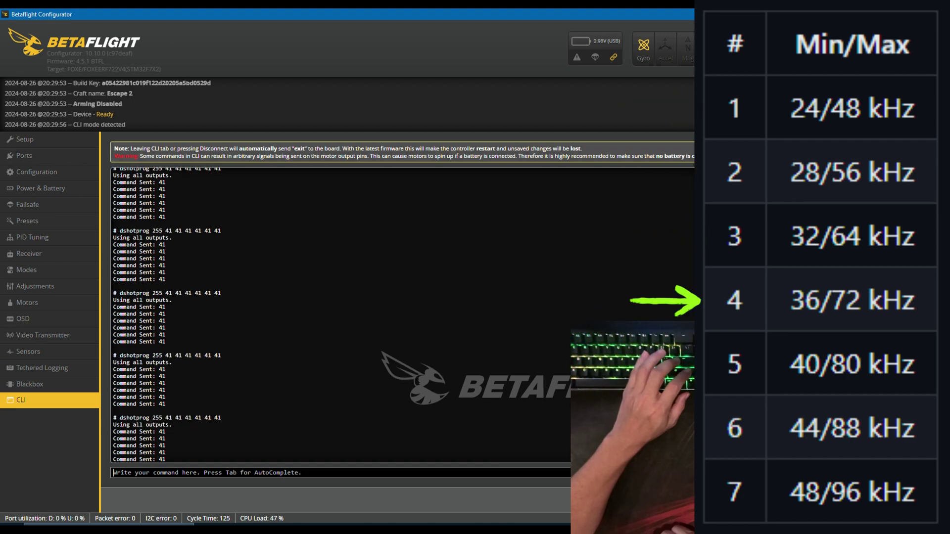
{"action": "key", "text": "Up"}
{"action": "key", "text": "Return"}
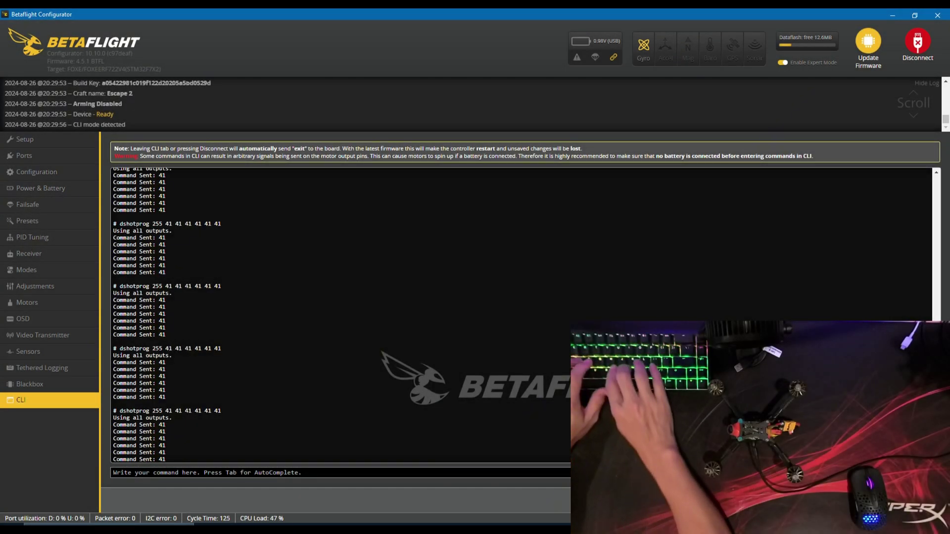
- Save the PWM frequency setting on all ESCs by running "dshotprog 255 12"
{"action": "type", "text": "dshotprog"}
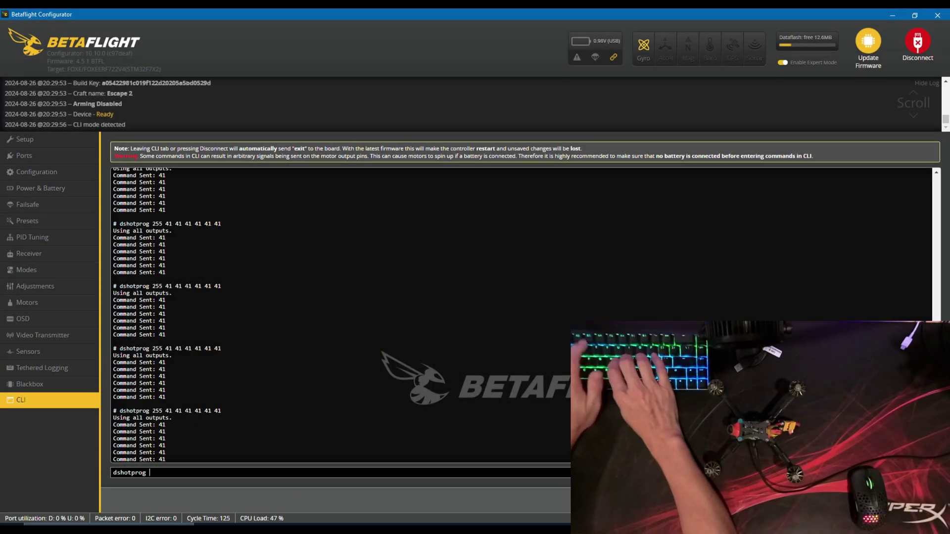
{"action": "type", "text": " 255 12"}
{"action": "key", "text": "Return"}
{"action": "type", "text": "dshot"}
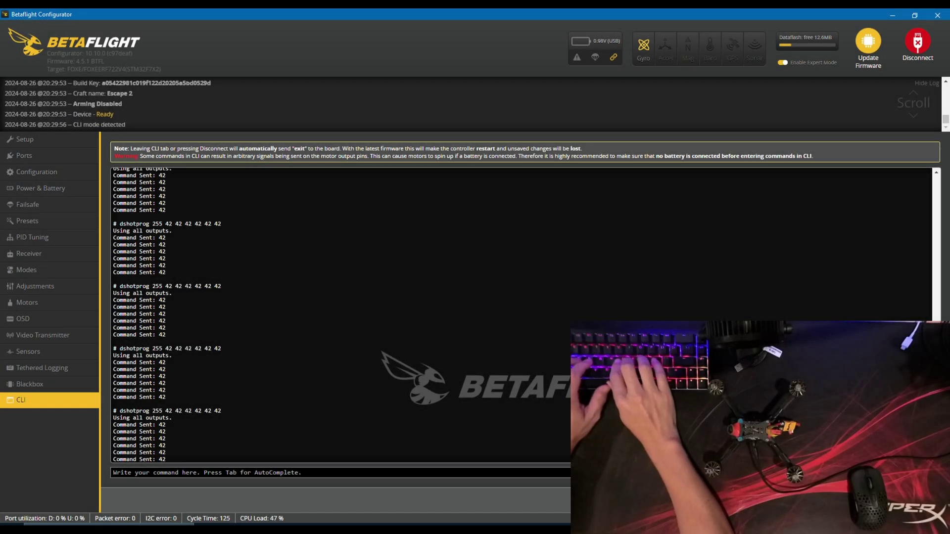
{"action": "type", "text": "dshotprog 255 43"}
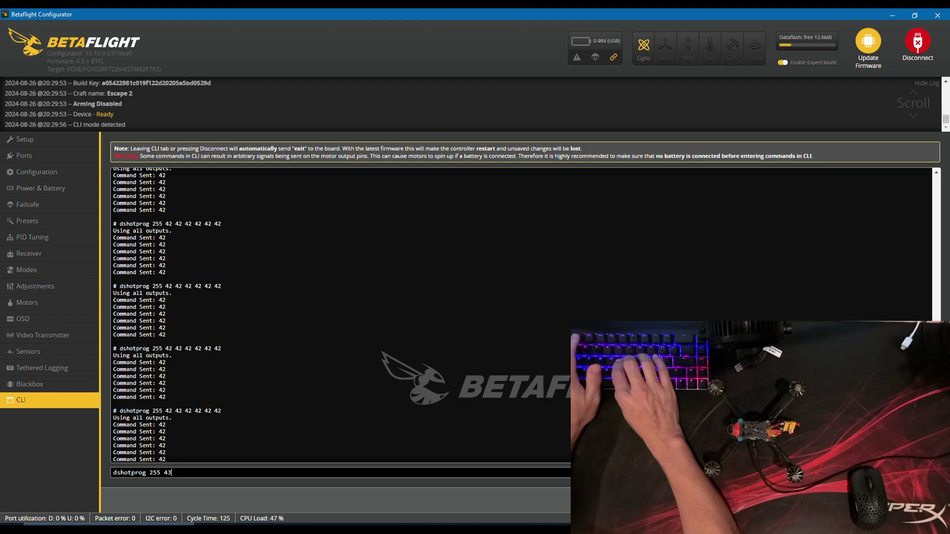
{"action": "type", "text": " 43 43 43 43 4"}
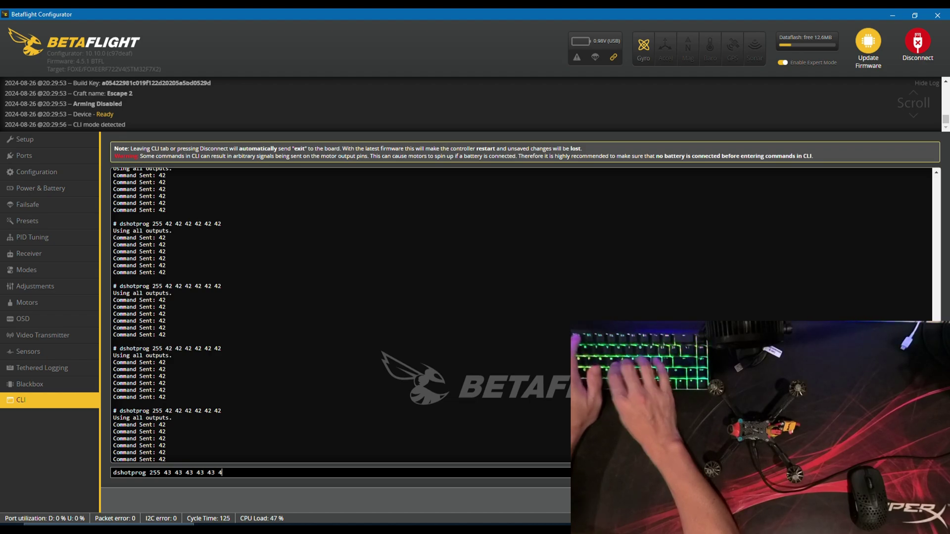
{"action": "type", "text": "3"}
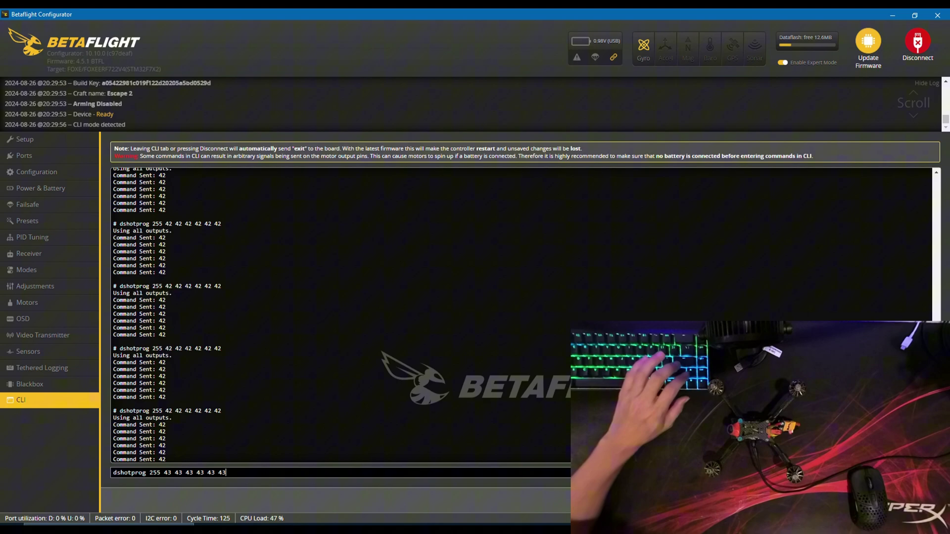
{"action": "key", "text": "Return"}
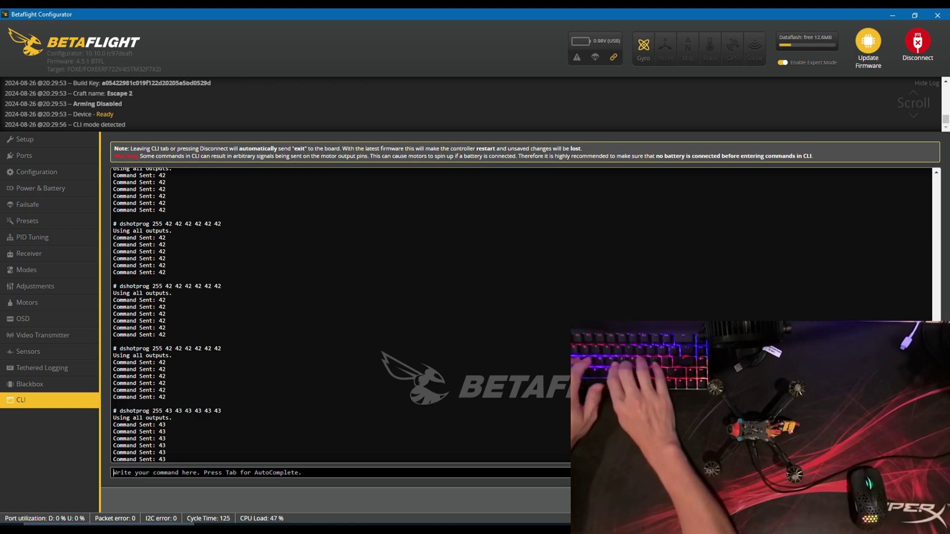
{"action": "type", "text": "dshotprog 255 12"}
{"action": "key", "text": "Return"}
{"action": "type", "text": "dshotprog 255 "}
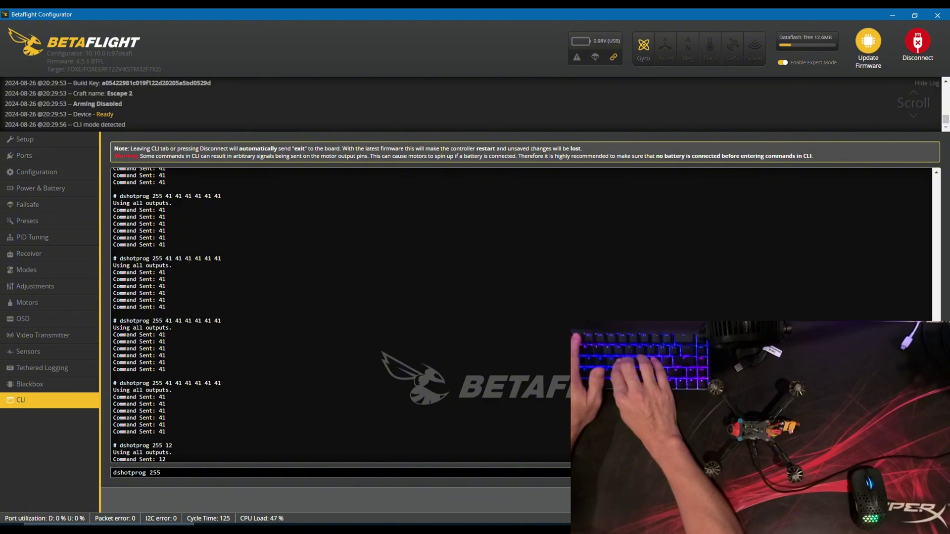
{"action": "type", "text": "42 42"}
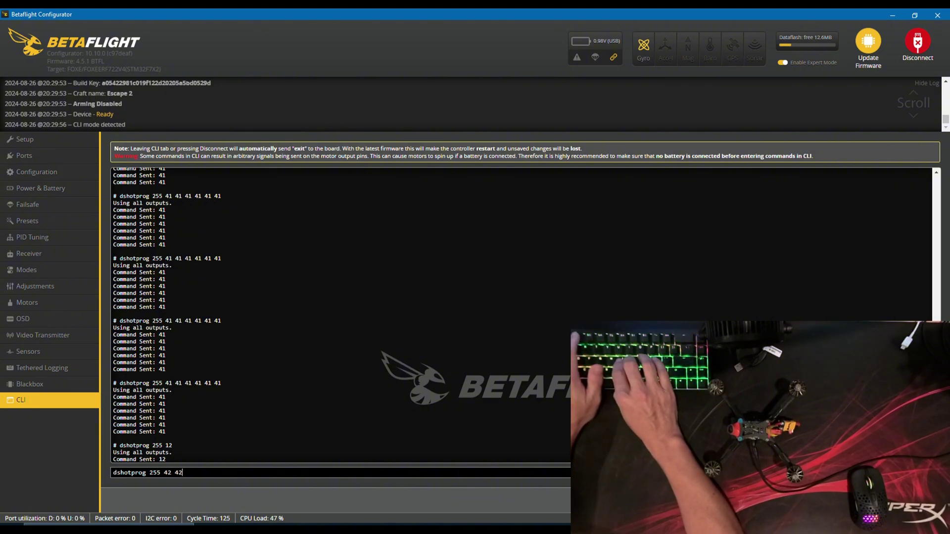
{"action": "type", "text": " 42 42 42 42"}
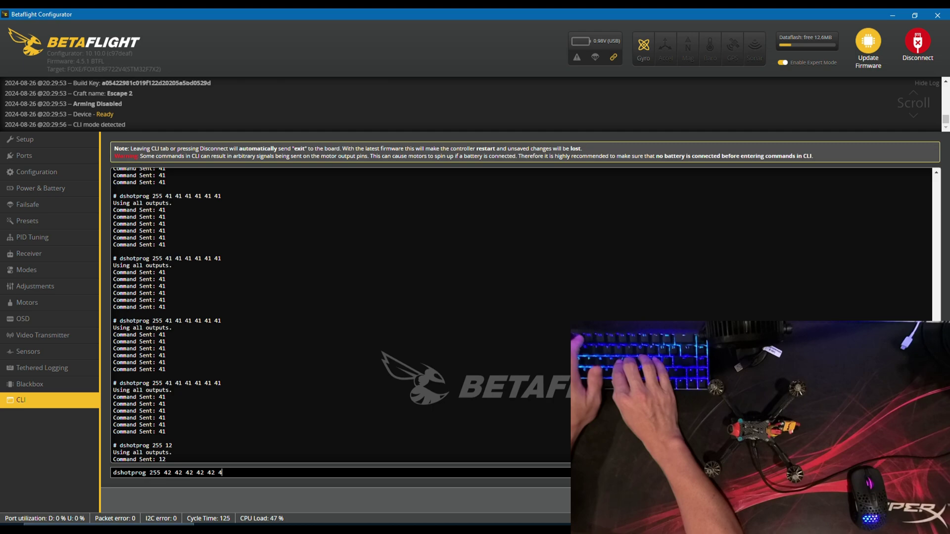
{"action": "key", "text": "Return"}
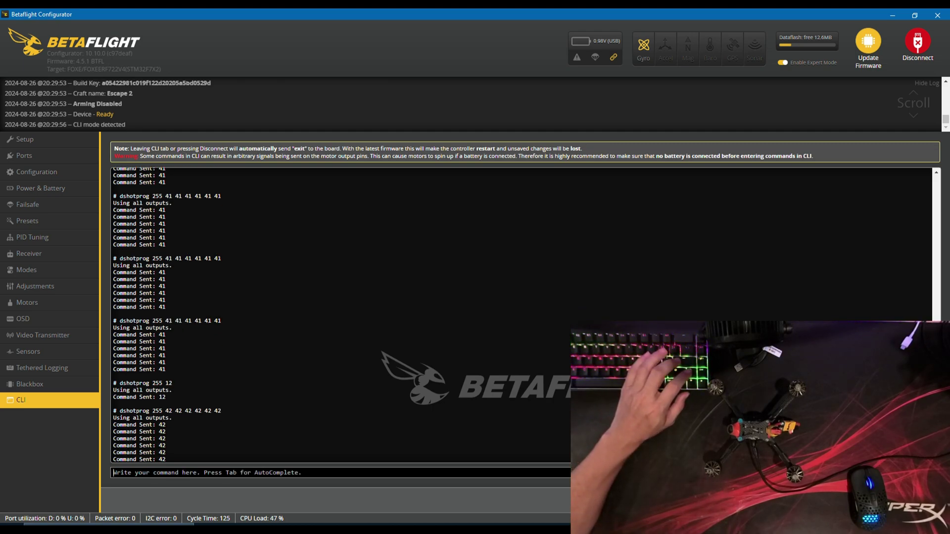
{"action": "key", "text": "Up"}
{"action": "key", "text": "Return"}
{"action": "key", "text": "Up"}
{"action": "key", "text": "Return"}
{"action": "key", "text": "Up"}
{"action": "key", "text": "Return"}
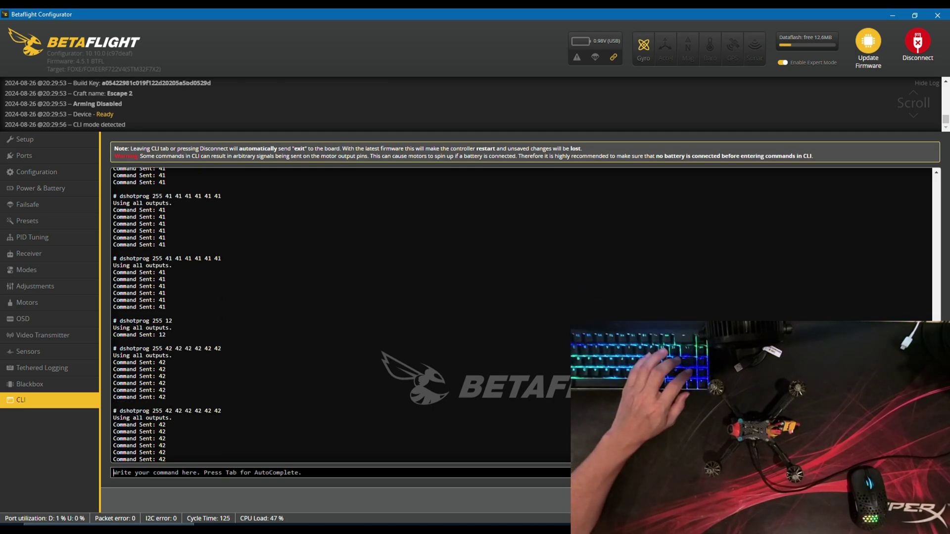
{"action": "key", "text": "Up"}
{"action": "key", "text": "Return"}
{"action": "key", "text": "Up"}
{"action": "key", "text": "Return"}
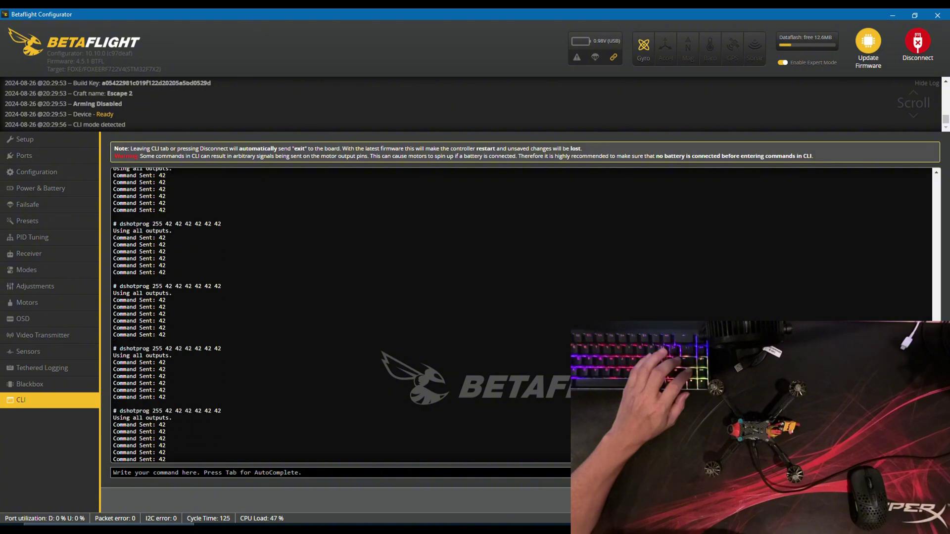
{"action": "key", "text": "Up"}
{"action": "key", "text": "Return"}
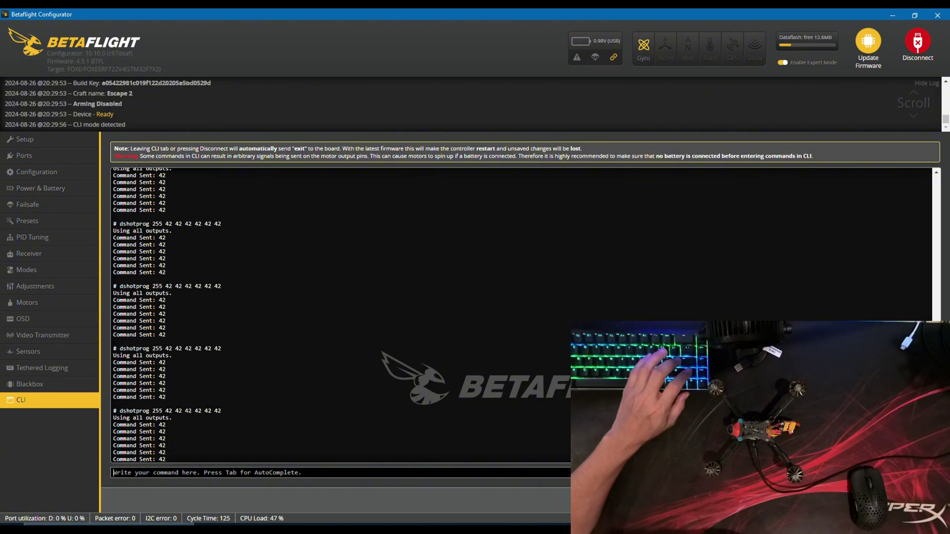
{"action": "key", "text": "Up"}
{"action": "key", "text": "Return"}
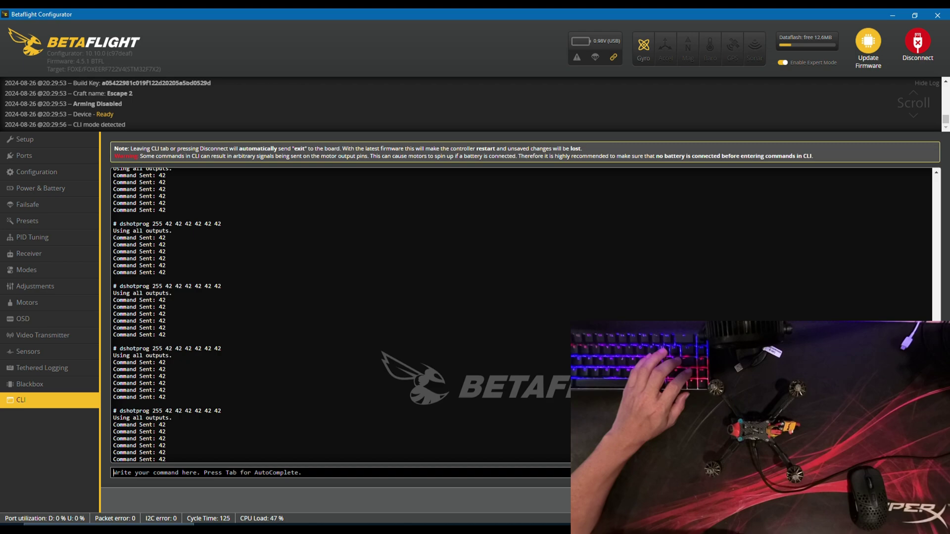
{"action": "key", "text": "Up"}
{"action": "key", "text": "Return"}
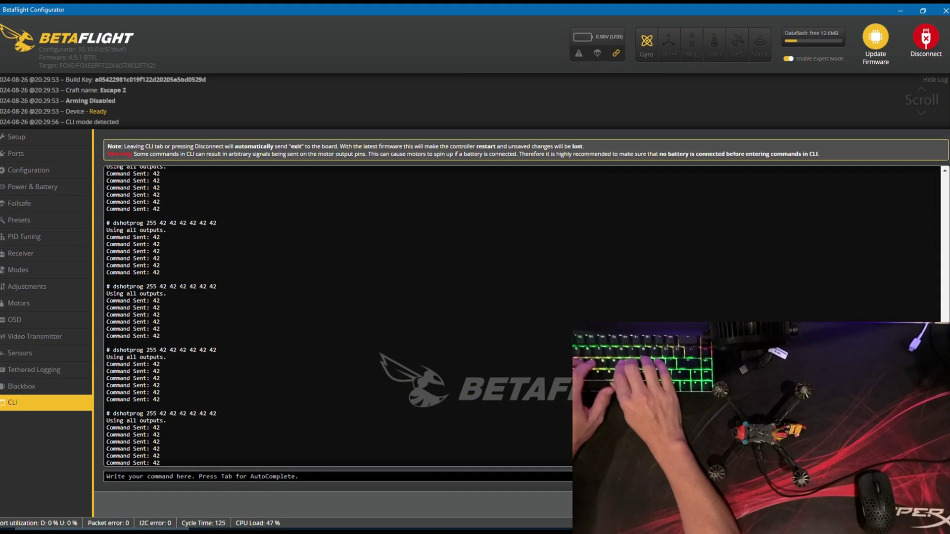
{"action": "type", "text": "dshotprog 255 43 "}
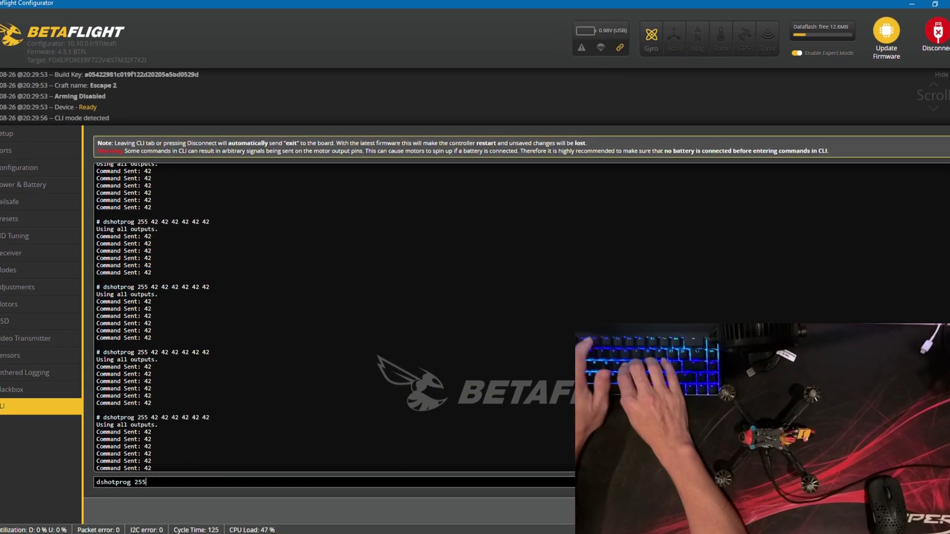
{"action": "type", "text": "43 43 43 43 4"}
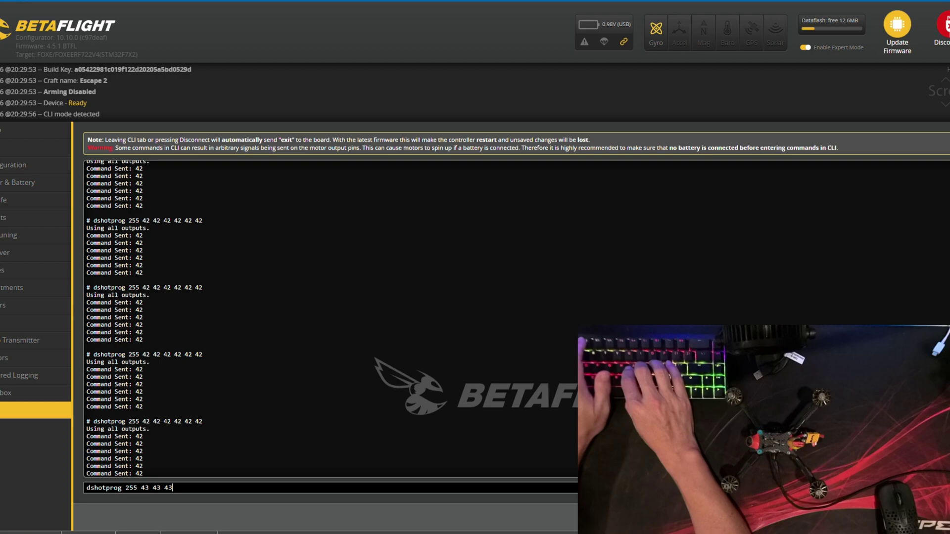
{"action": "type", "text": "3"}
{"action": "key", "text": "Return"}
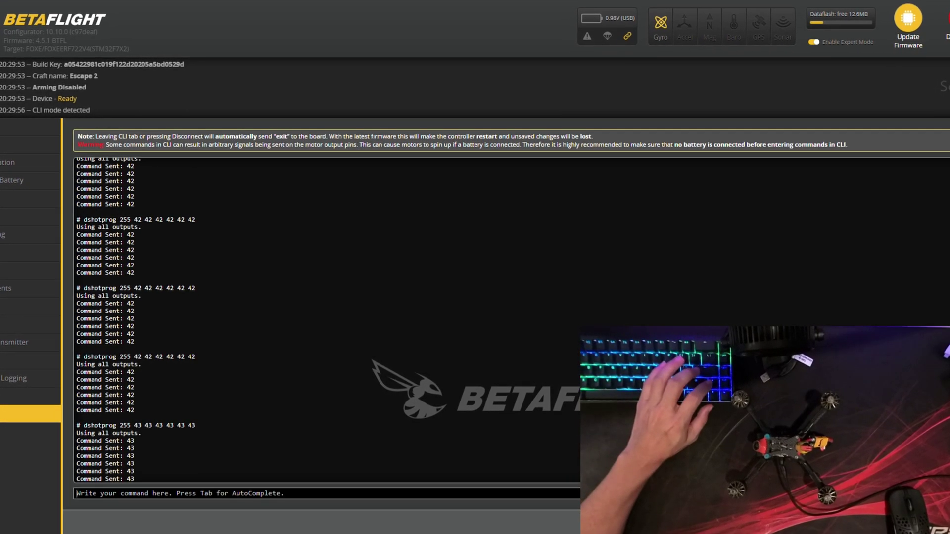